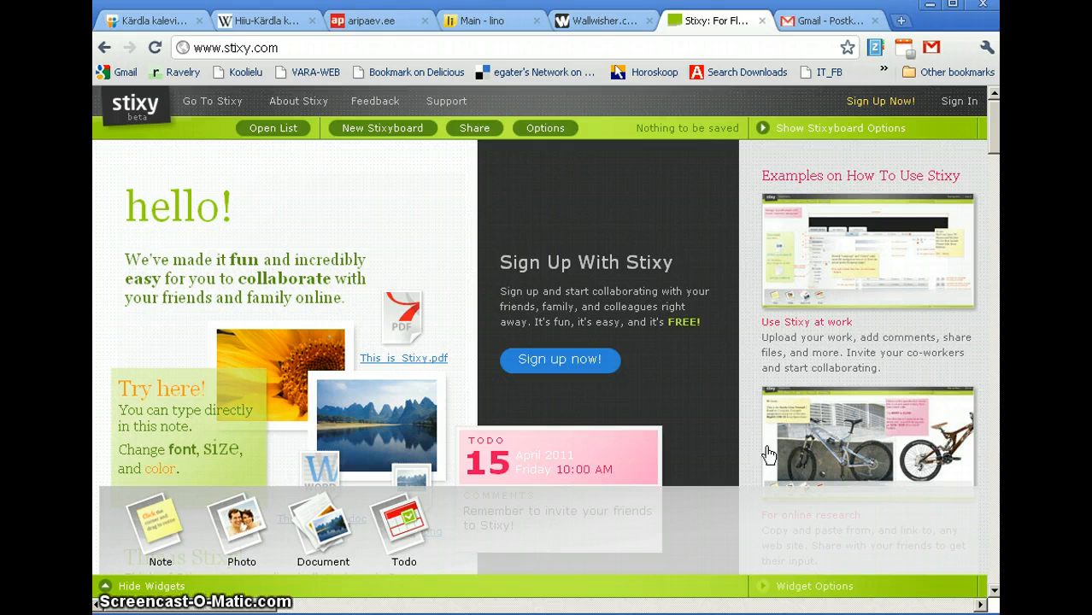
Step: Sign up with an e-mail address and password, accept the Terms of Service, and scroll the welcome tutorial
click(890, 103)
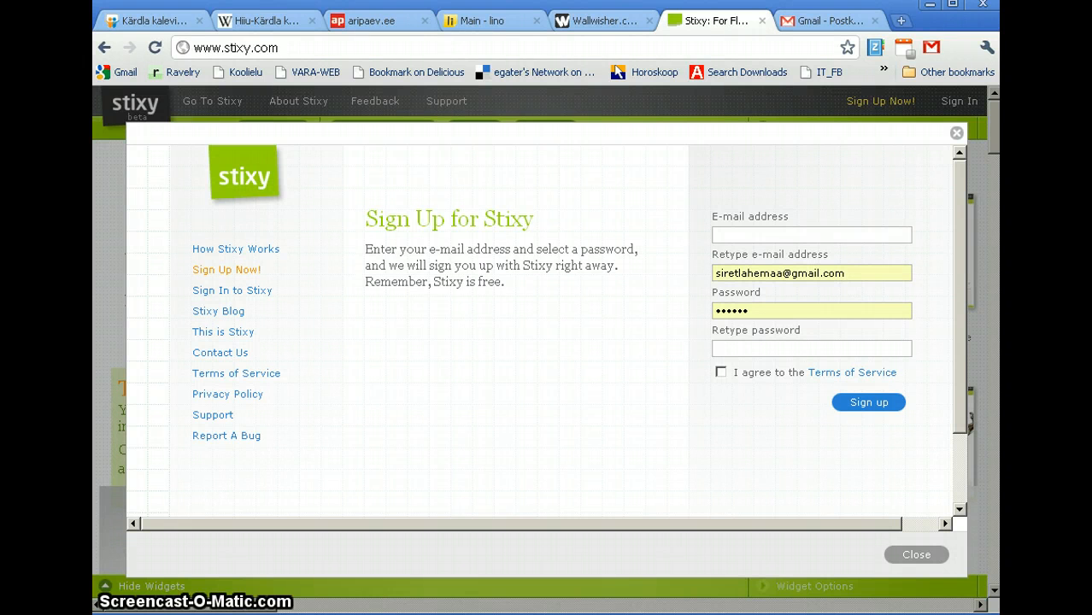
click(794, 235)
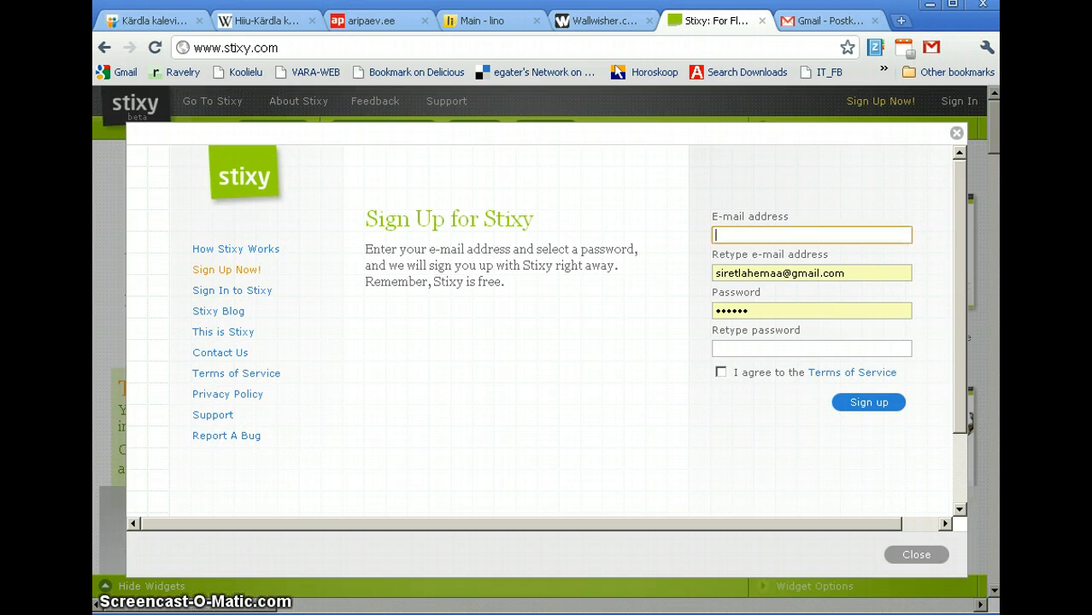
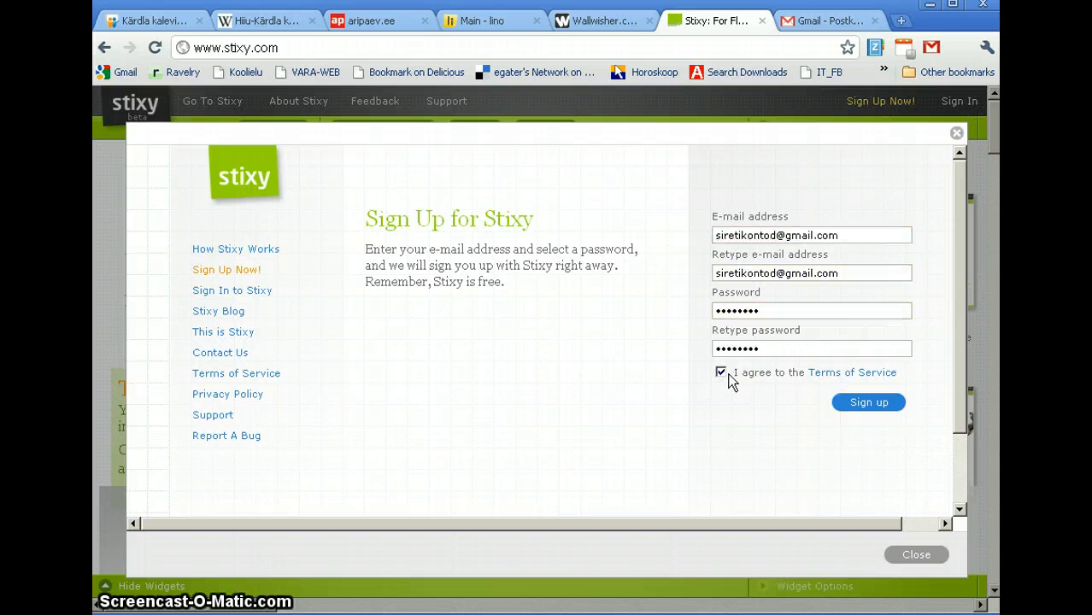
click(866, 405)
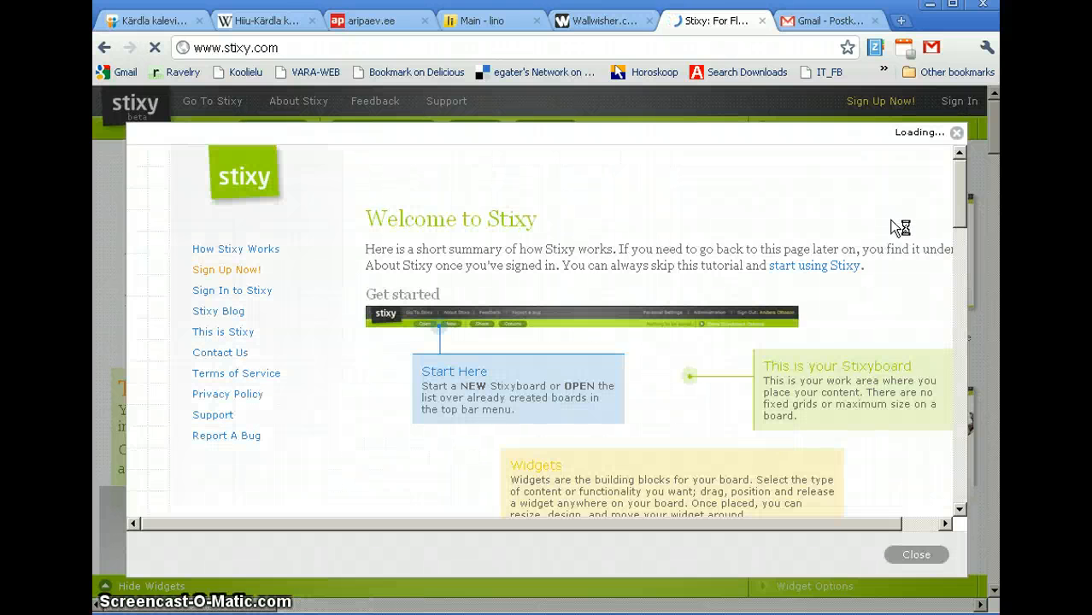
scroll(852, 274, down, 3)
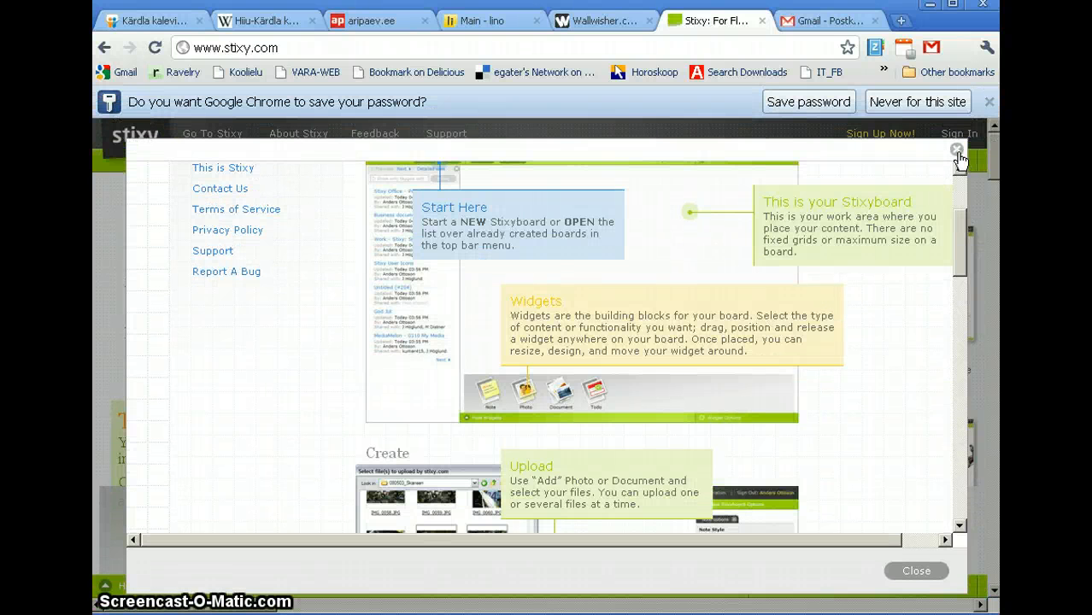
Step: Close the welcome tour, hide the board list, and upload kalevivabrik0006.JPG into a new photo widget
click(957, 150)
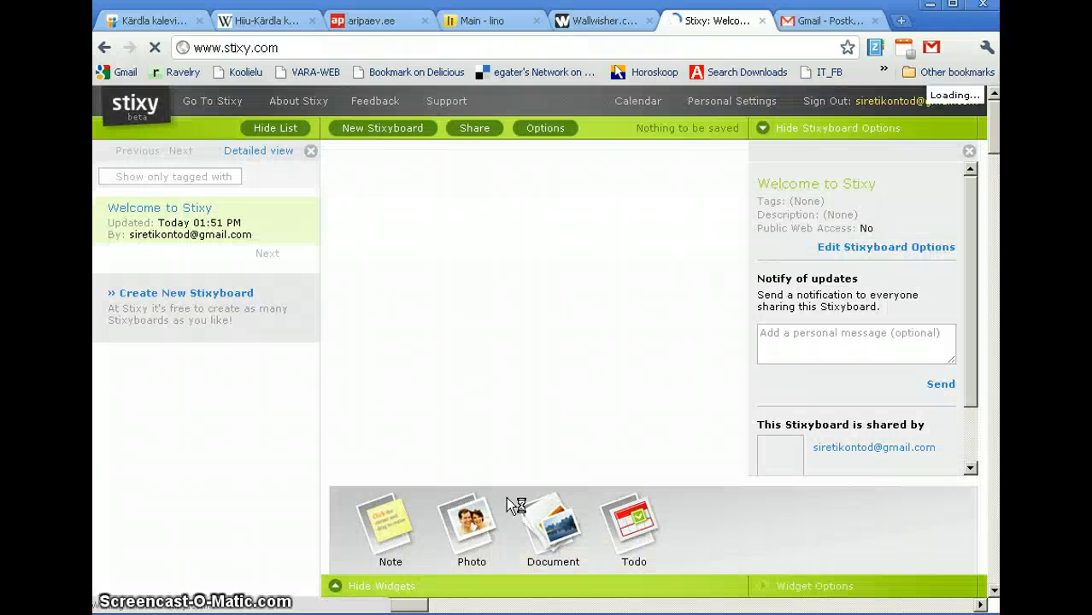
click(311, 152)
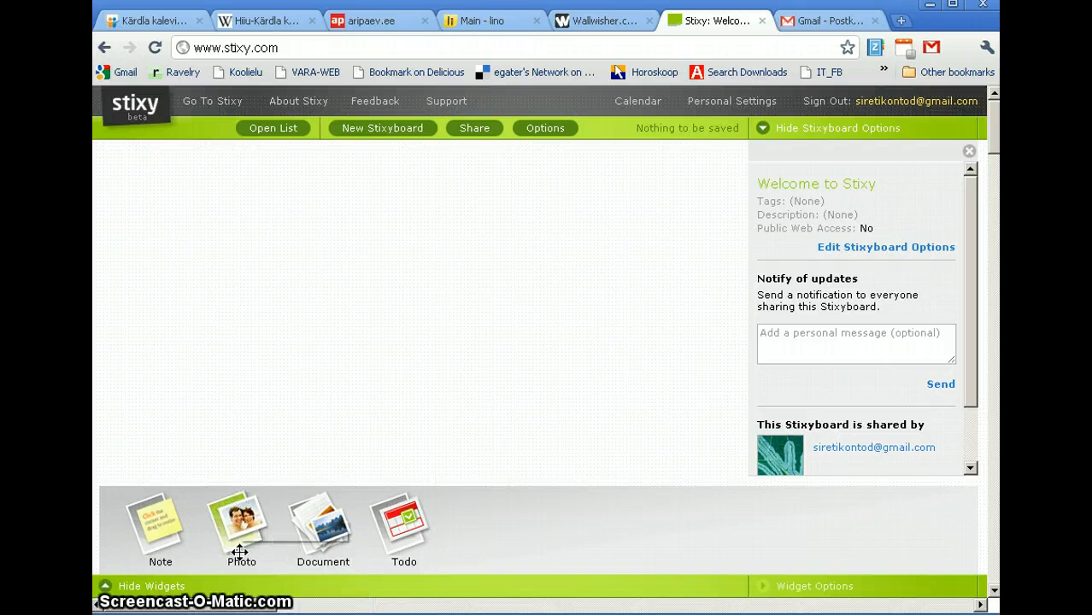
drag(235, 517, 217, 455)
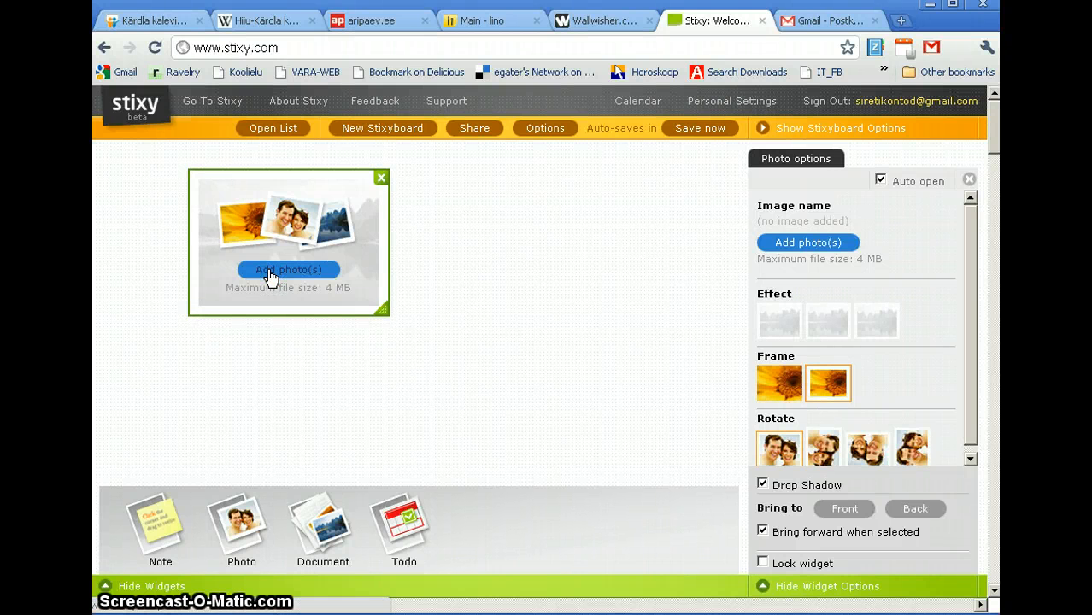
click(269, 270)
click(419, 334)
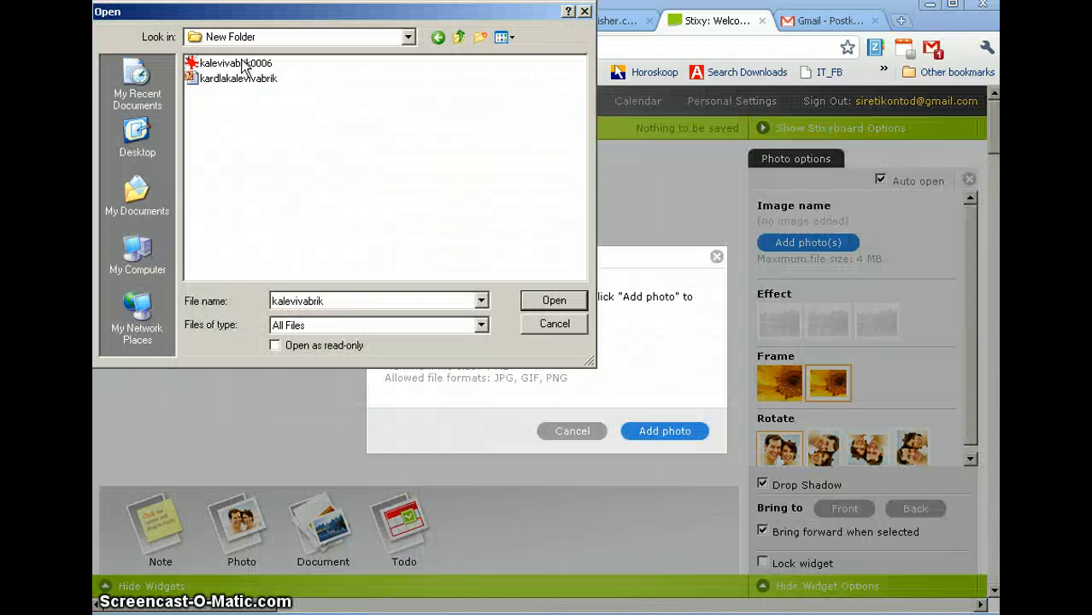
click(243, 65)
double_click(245, 65)
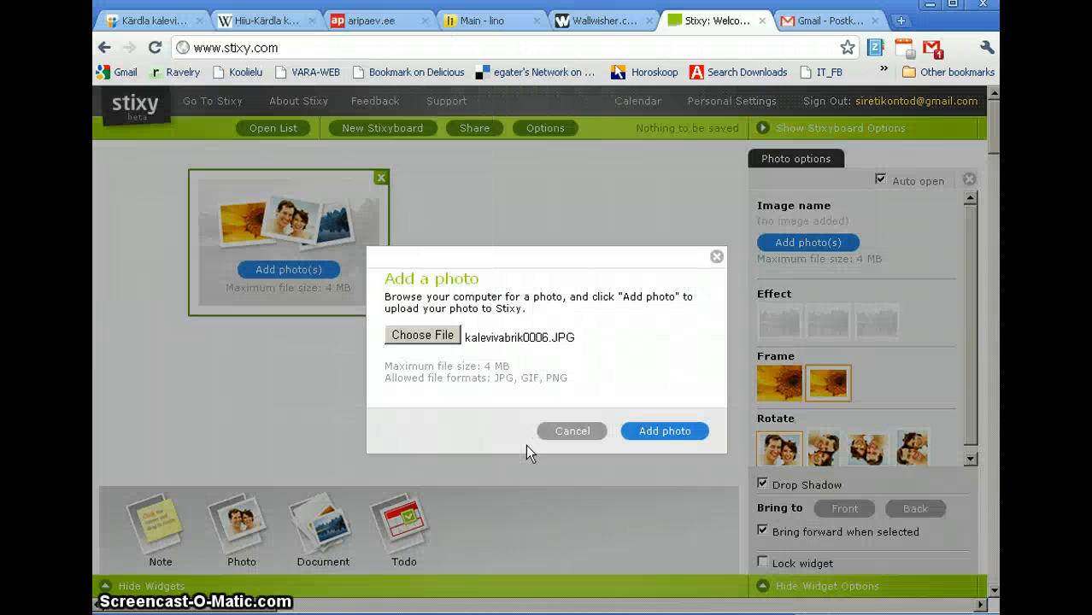
click(659, 432)
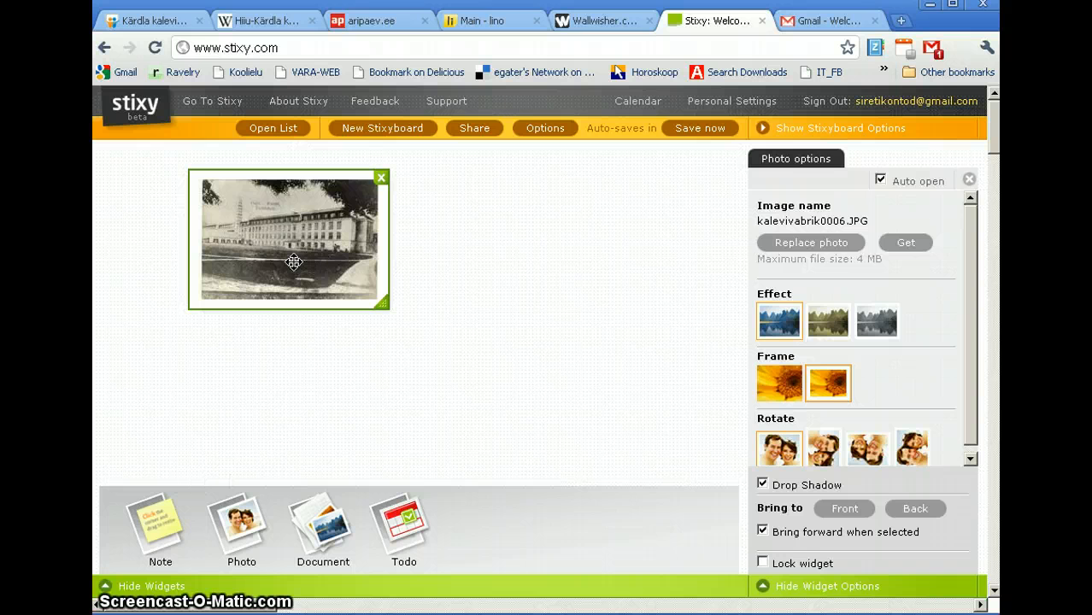
Step: Move the photo to the top centre, apply the grey-toned effect, change its frame, and lock it
drag(244, 246, 675, 307)
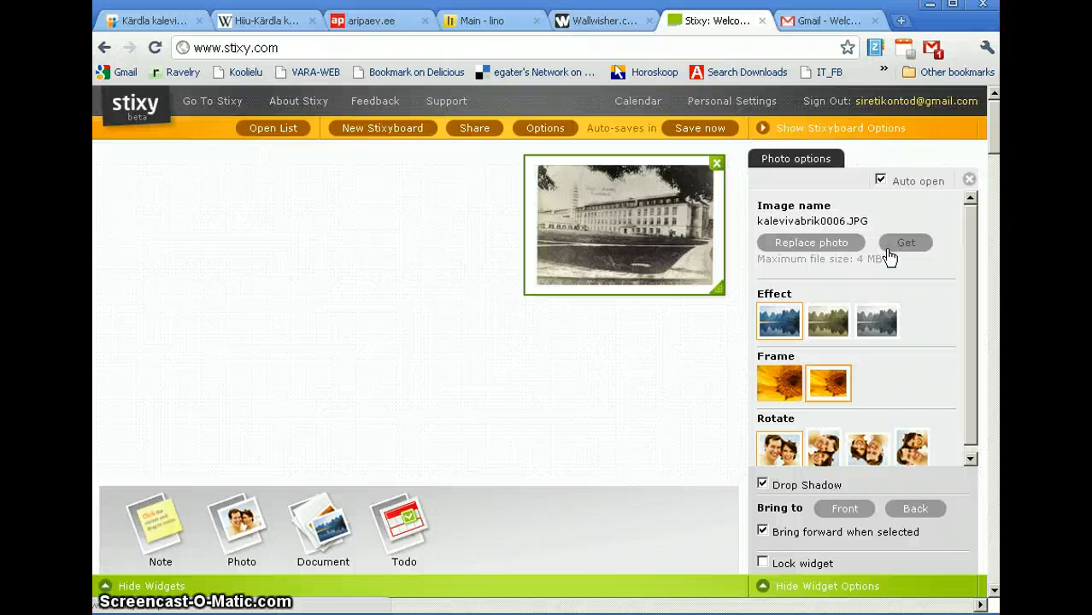
click(876, 331)
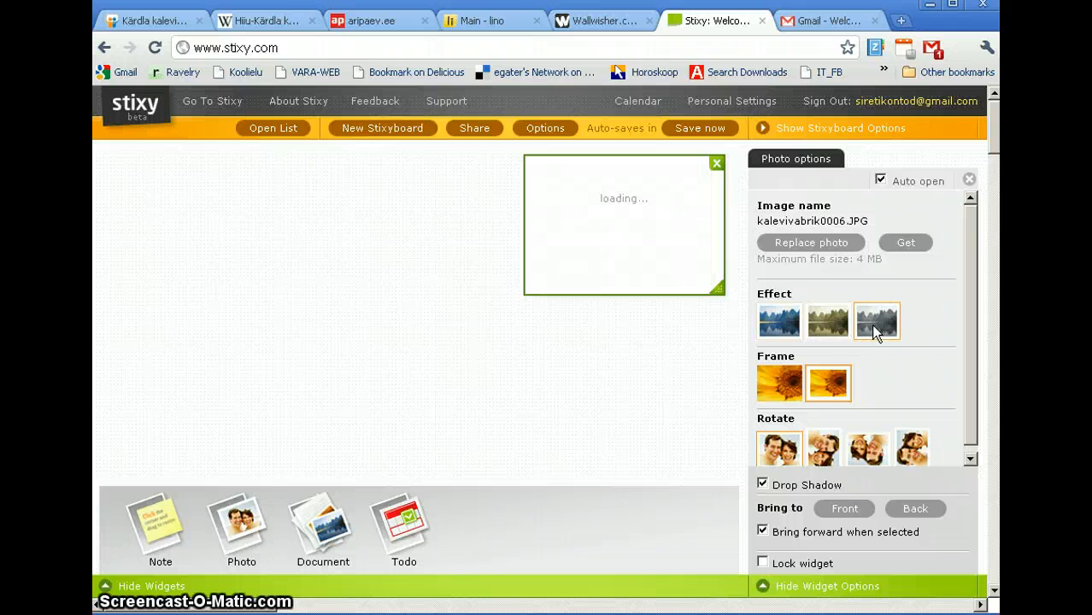
click(818, 386)
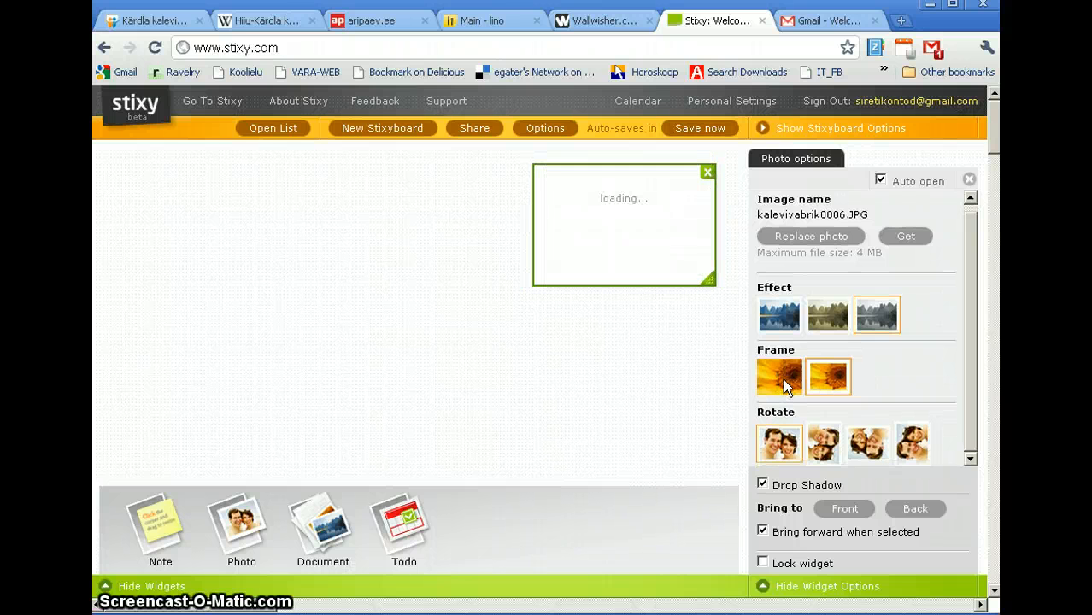
click(793, 383)
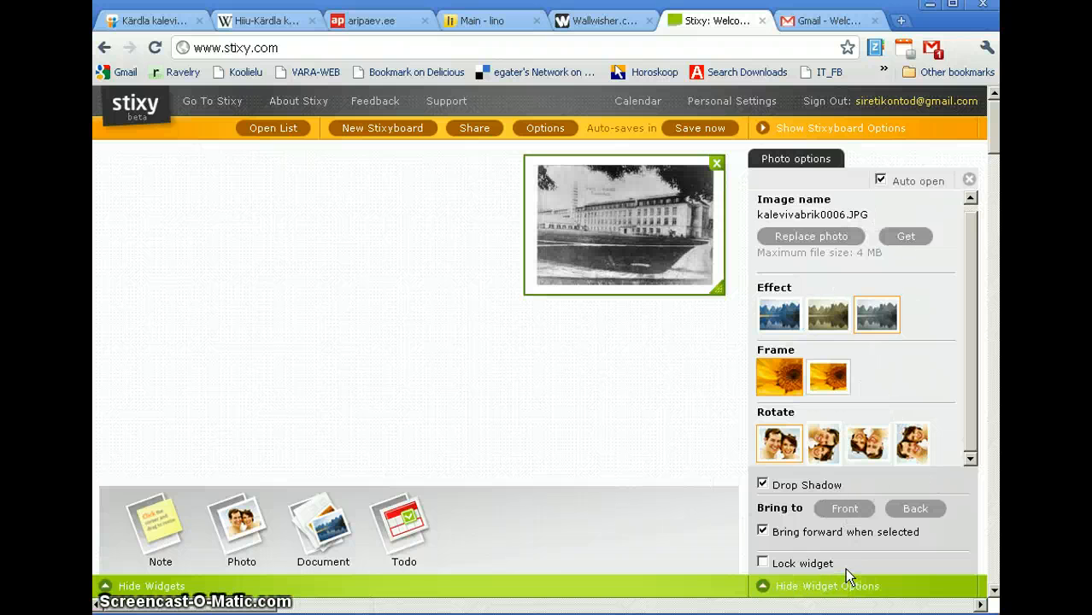
click(762, 562)
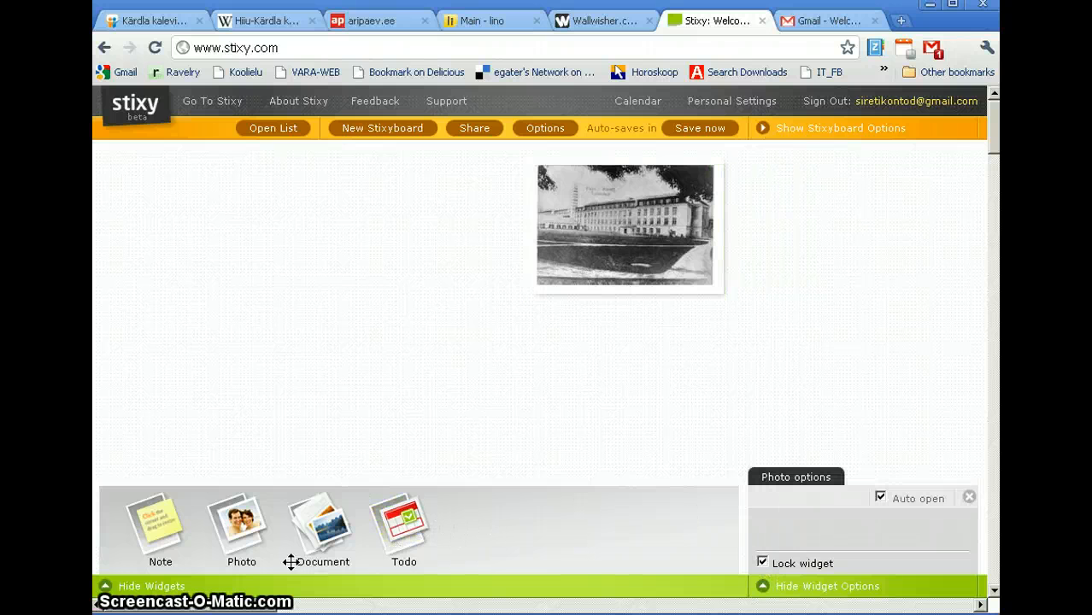
Step: Upload kardlakalevivabrik.ppt into a new document widget and position it left of the photo
drag(323, 543, 329, 238)
click(329, 267)
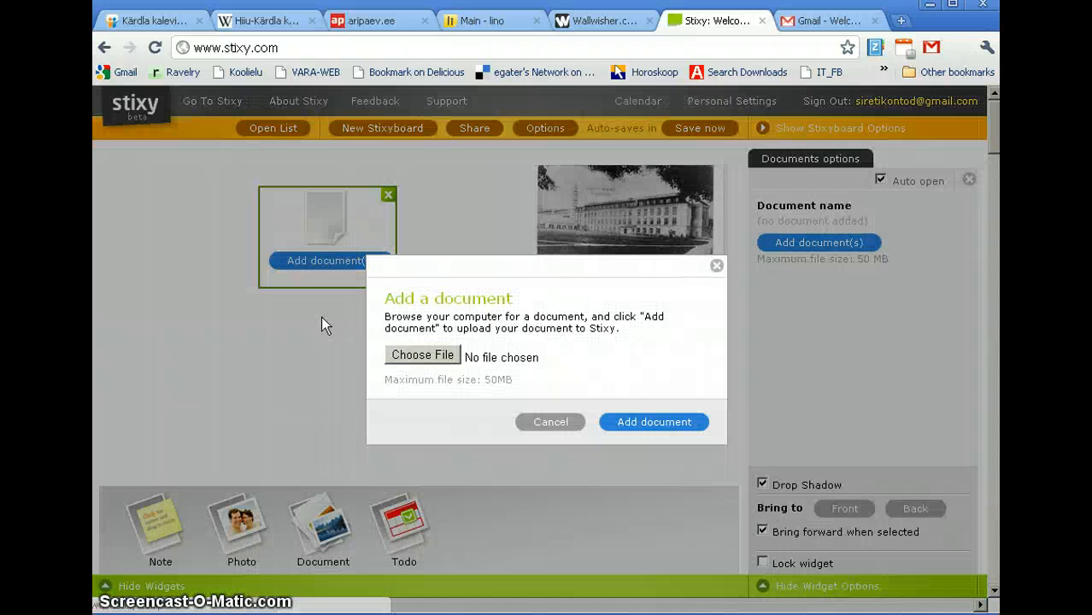
click(424, 357)
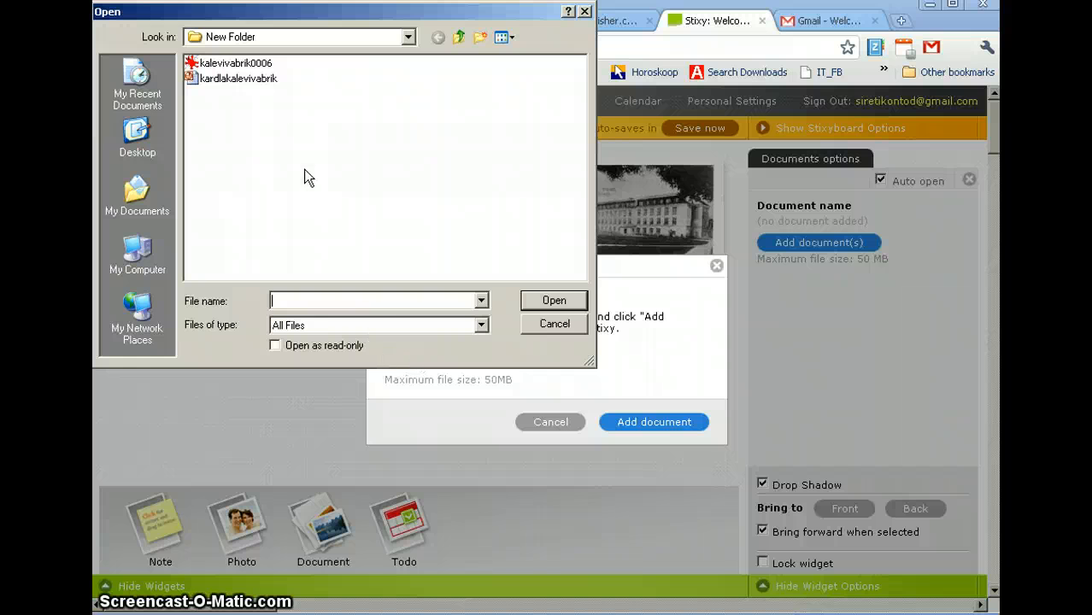
double_click(234, 77)
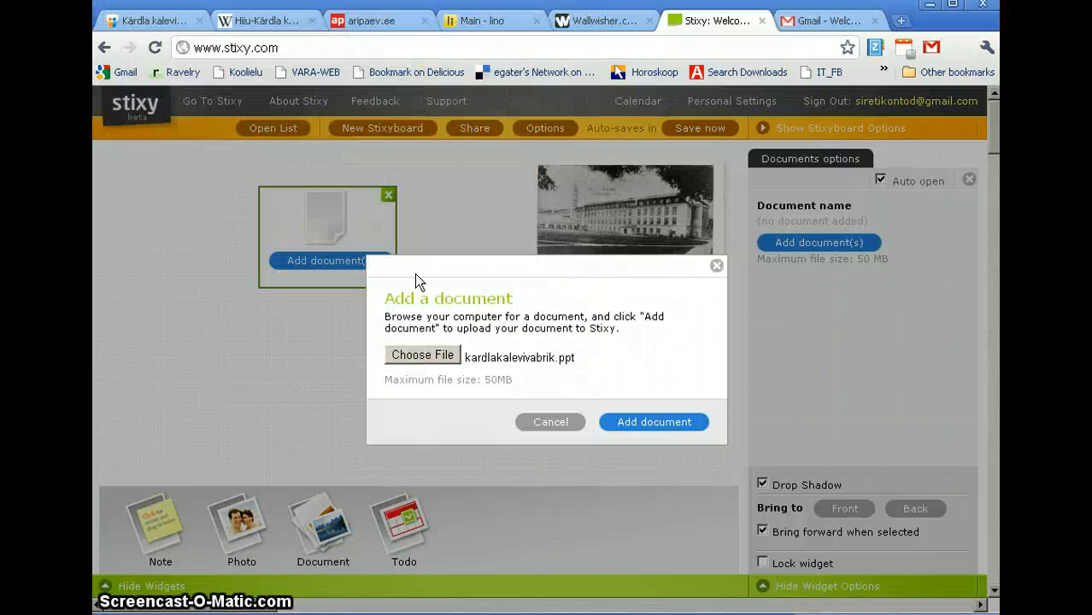
click(647, 427)
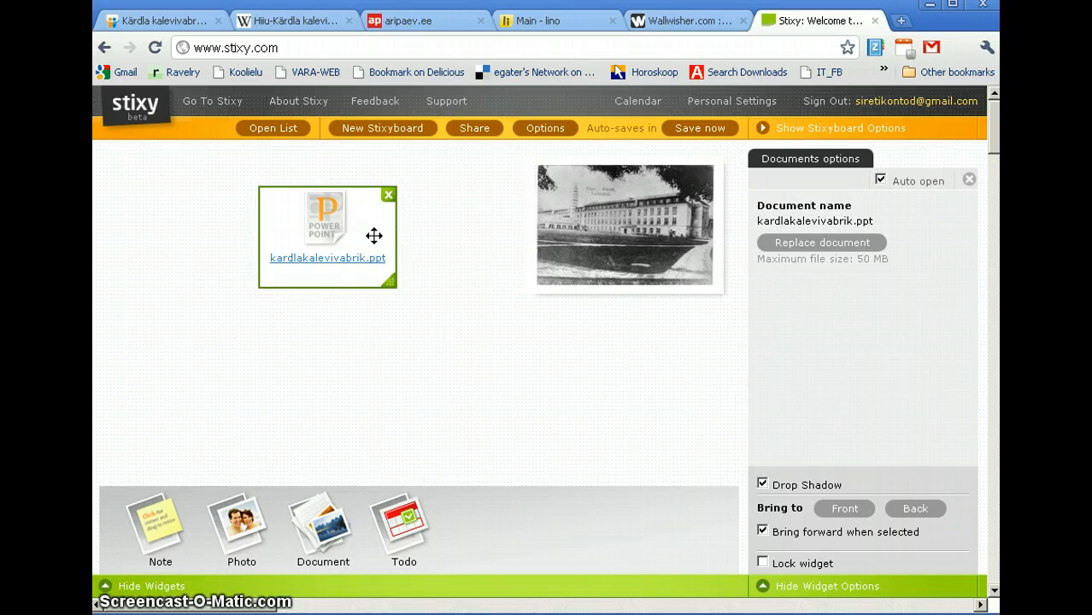
drag(372, 234, 480, 222)
mouse_move(521, 264)
mouse_down()
mouse_move(521, 288)
mouse_move(523, 268)
mouse_up()
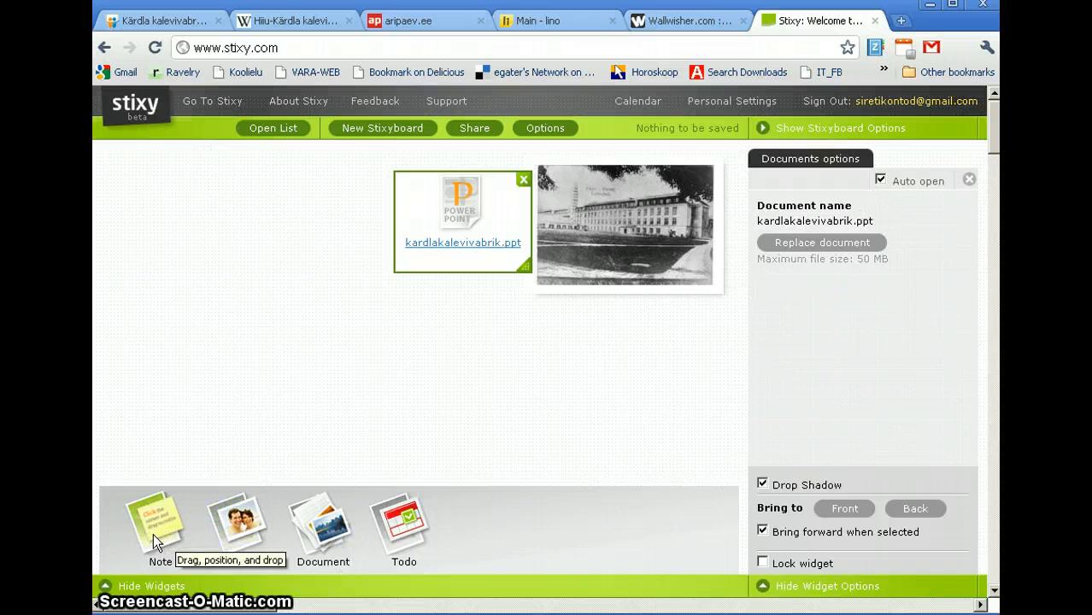
Step: Place a new yellow note on the board and copy the aripaev.ee article's web address
drag(152, 533, 246, 239)
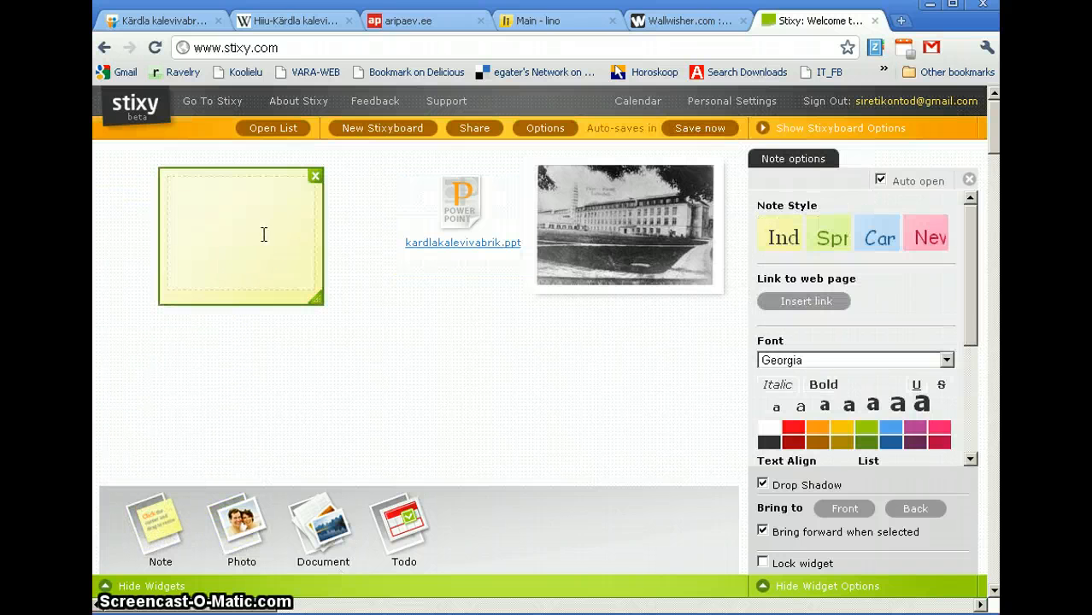
click(263, 175)
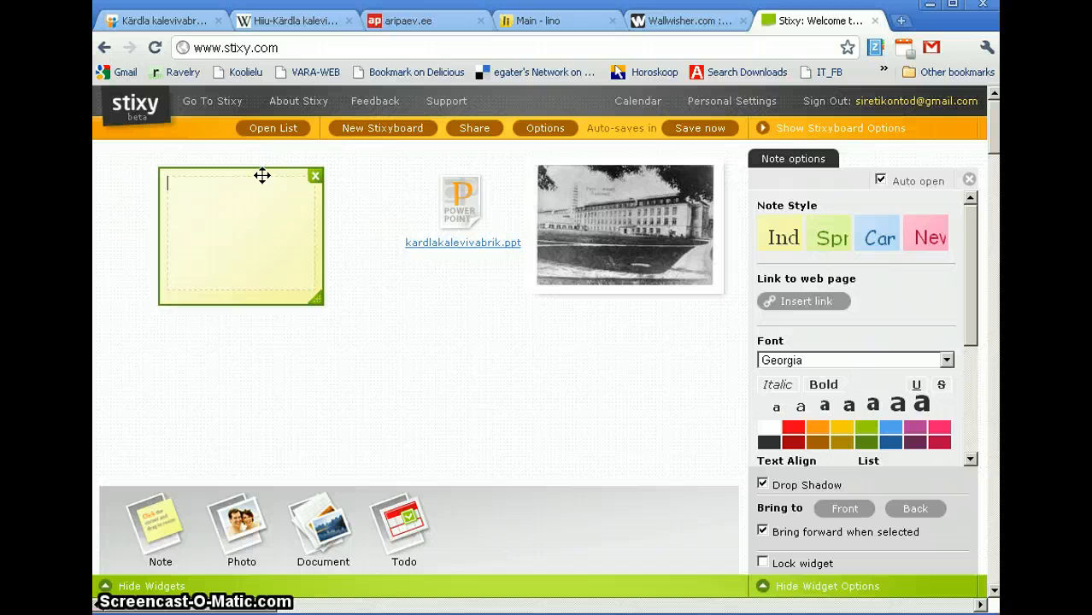
click(390, 28)
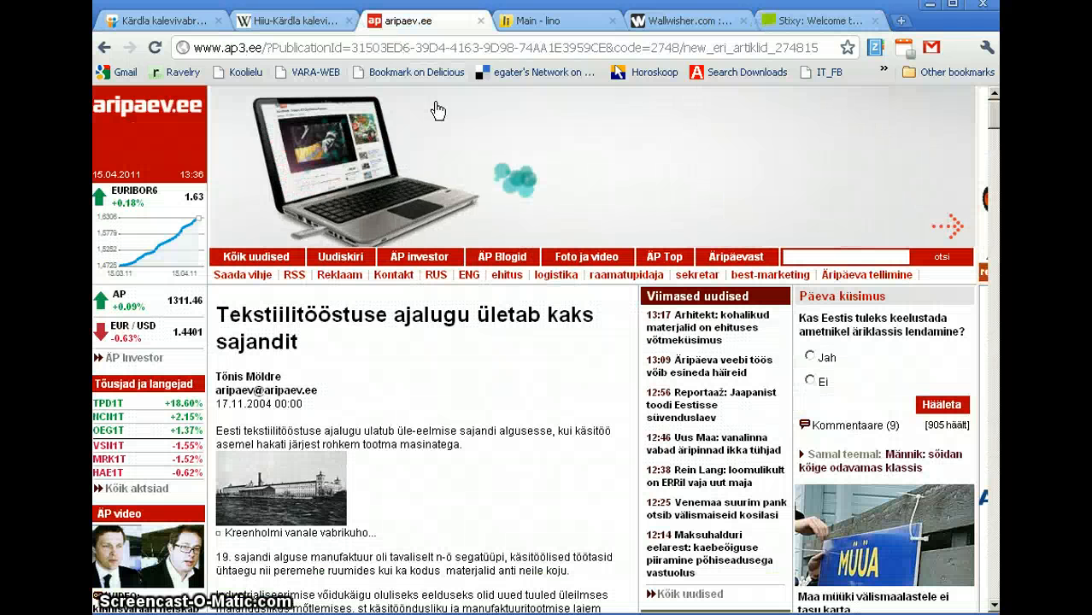
click(386, 48)
right_click(386, 49)
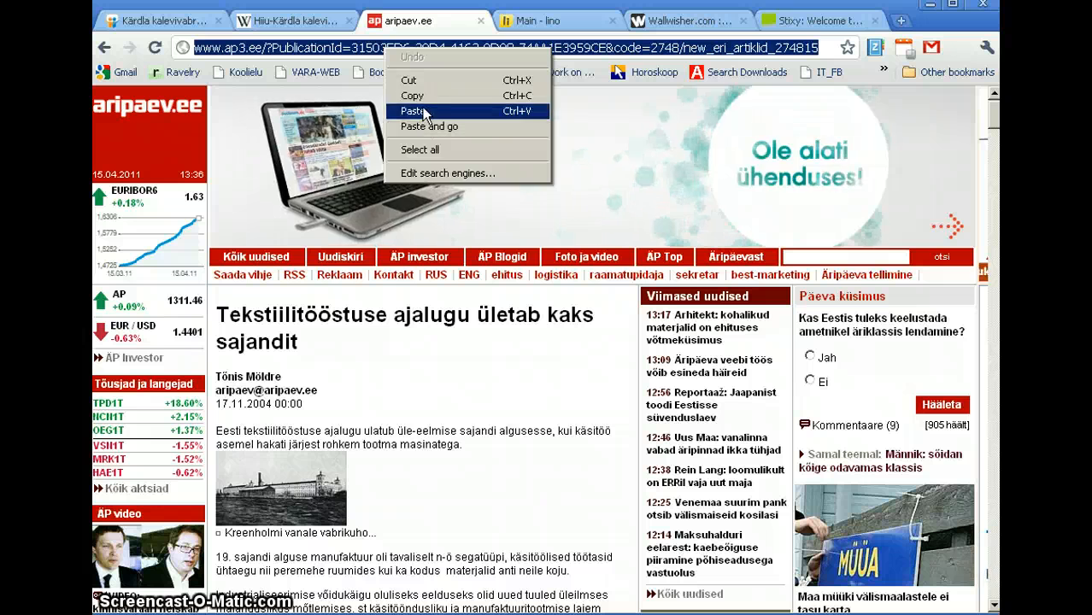
click(421, 100)
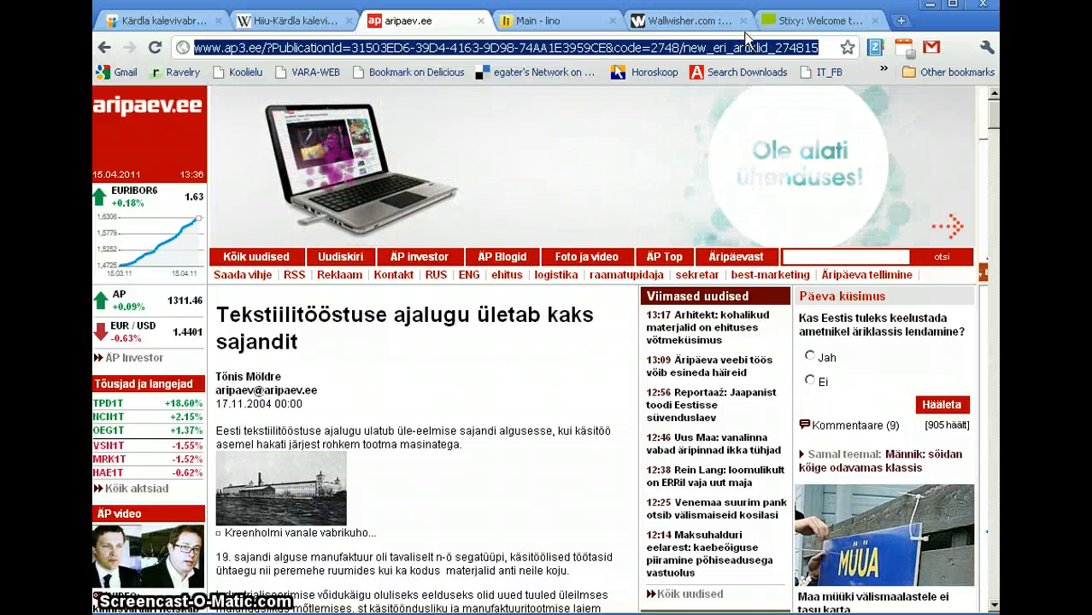
click(816, 20)
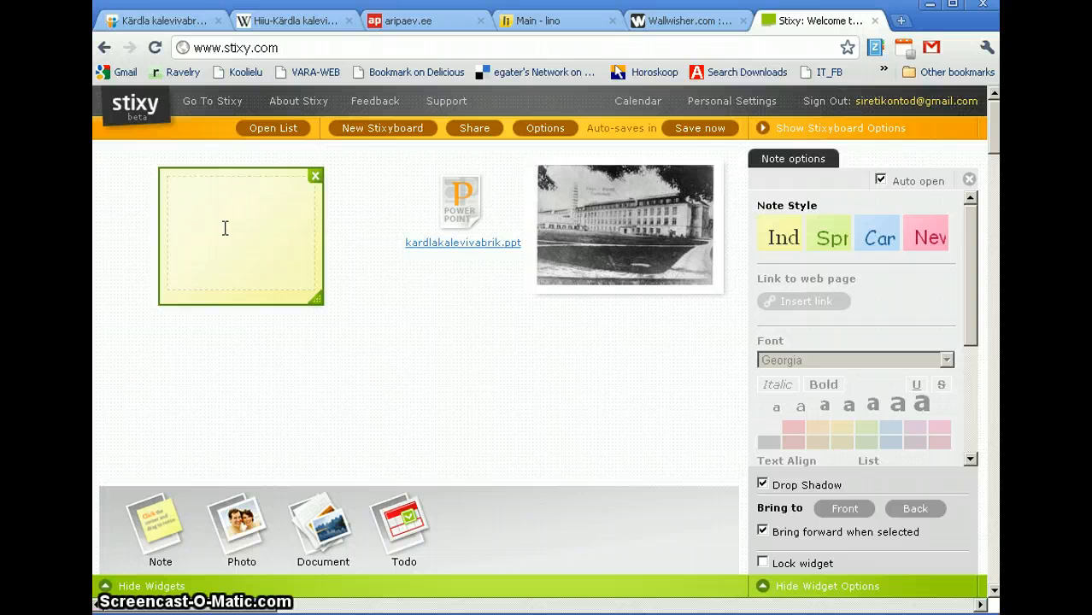
Step: Type 'Ajalugu', link it to the copied article address, remove the duplicate, and add 'Eesti tekstiilitööstu'
text(Ajalugu)
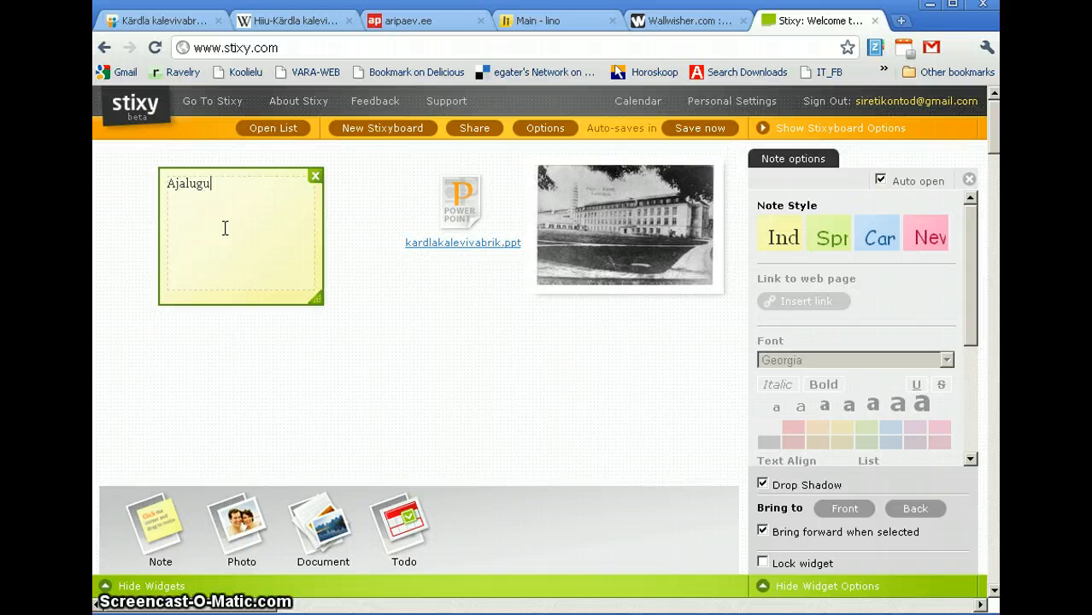
drag(229, 183, 137, 175)
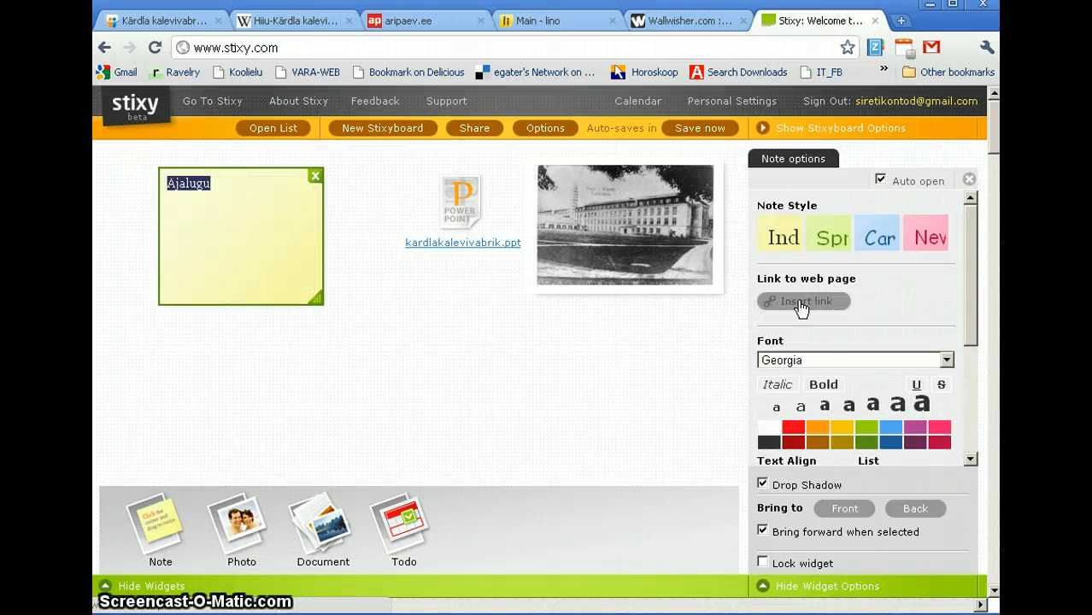
click(807, 306)
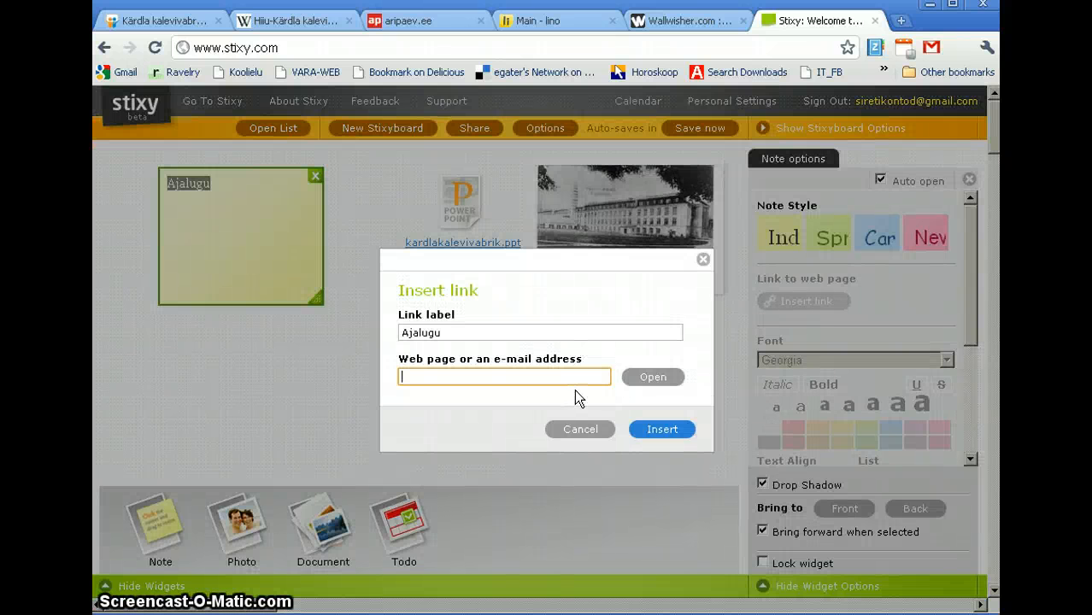
key(ctrl+v)
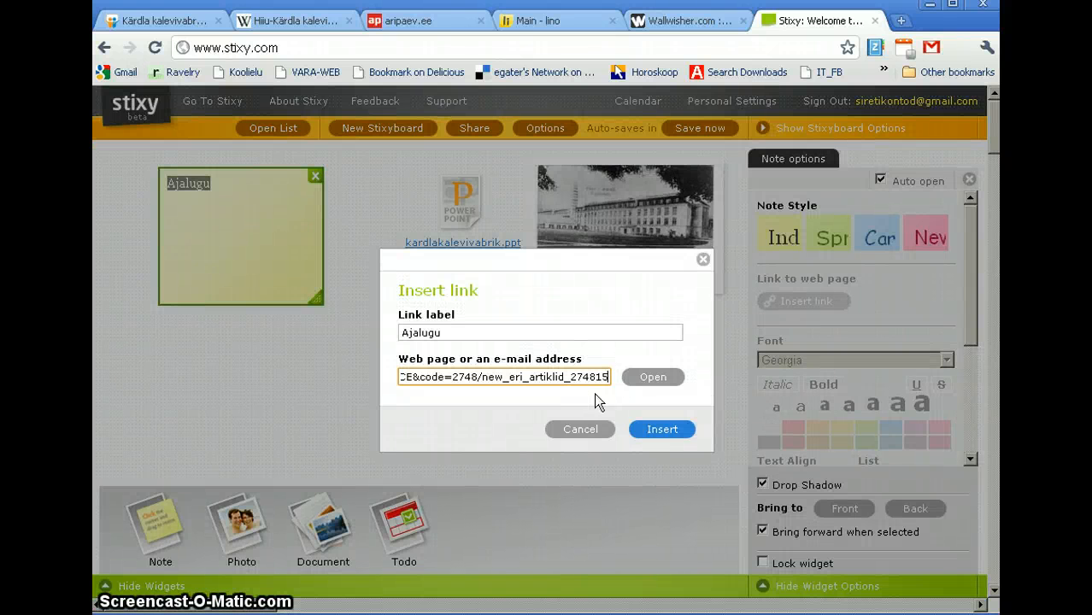
click(673, 438)
click(280, 185)
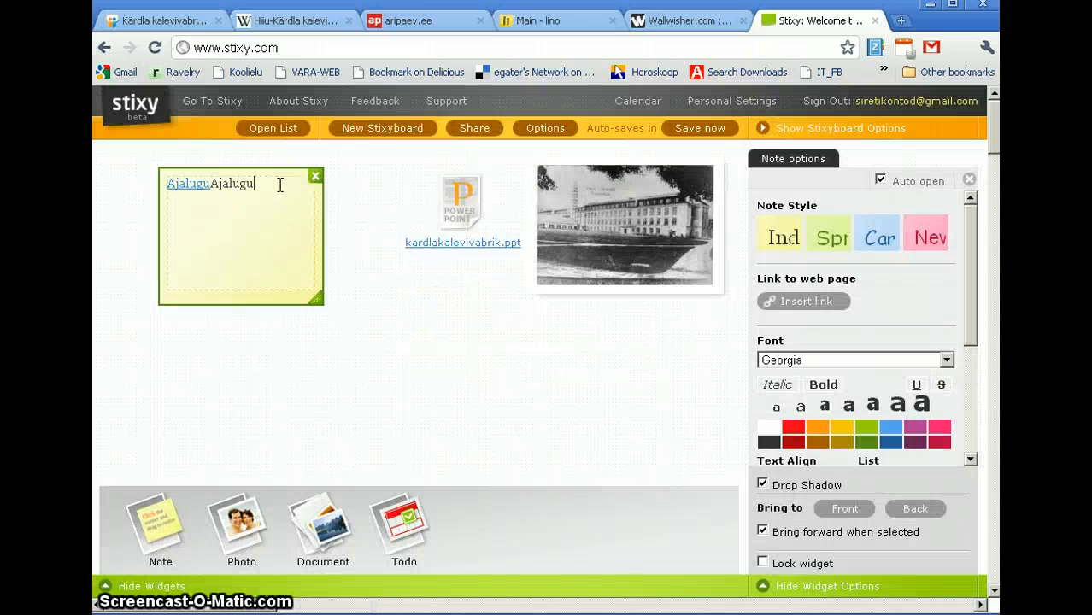
key(BackSpace)
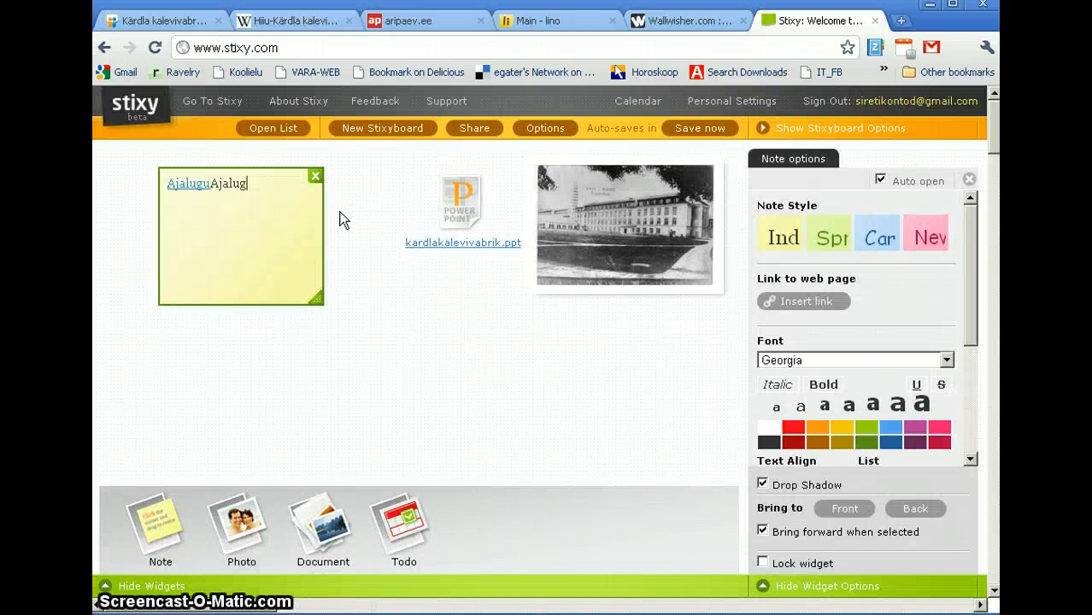
key(BackSpace)
key(BackSpace)
key(BackSpace)
key(BackSpace)
key(BackSpace)
key(BackSpace)
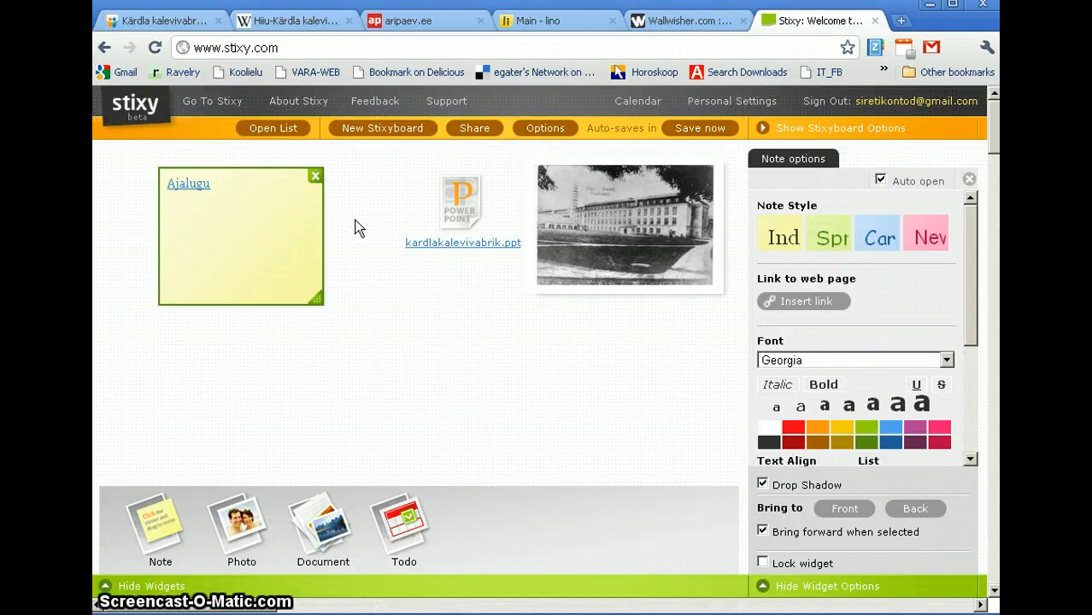
text(Eest)
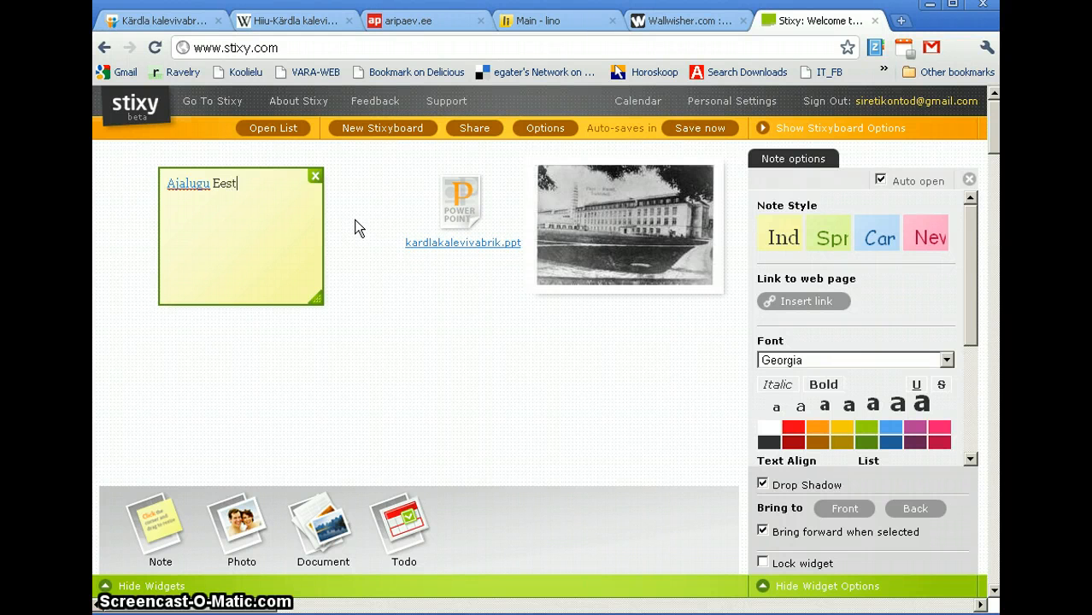
text(i tekstii)
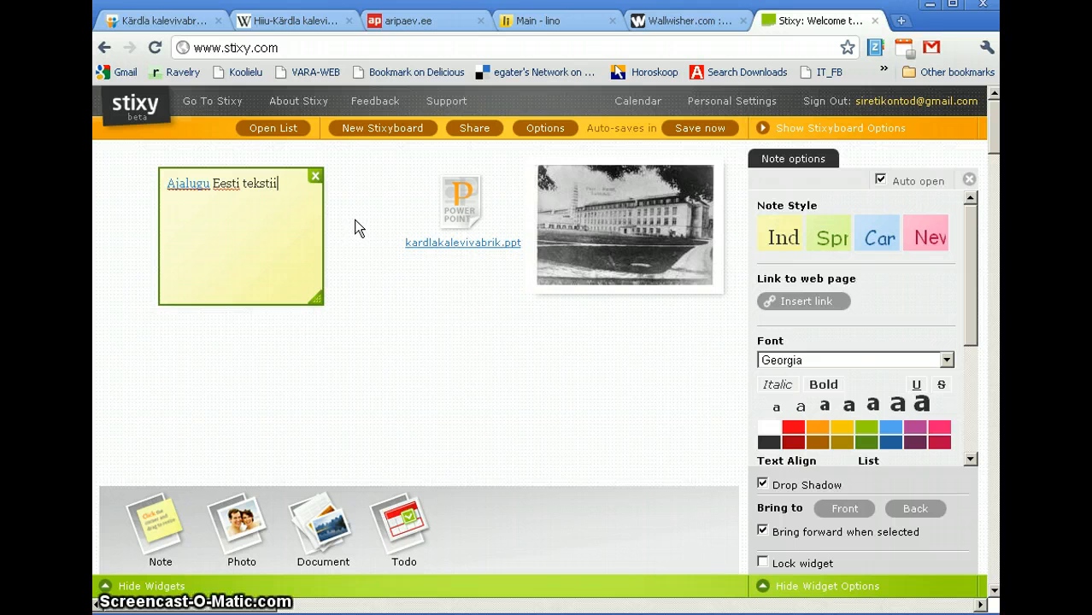
text(litööstus)
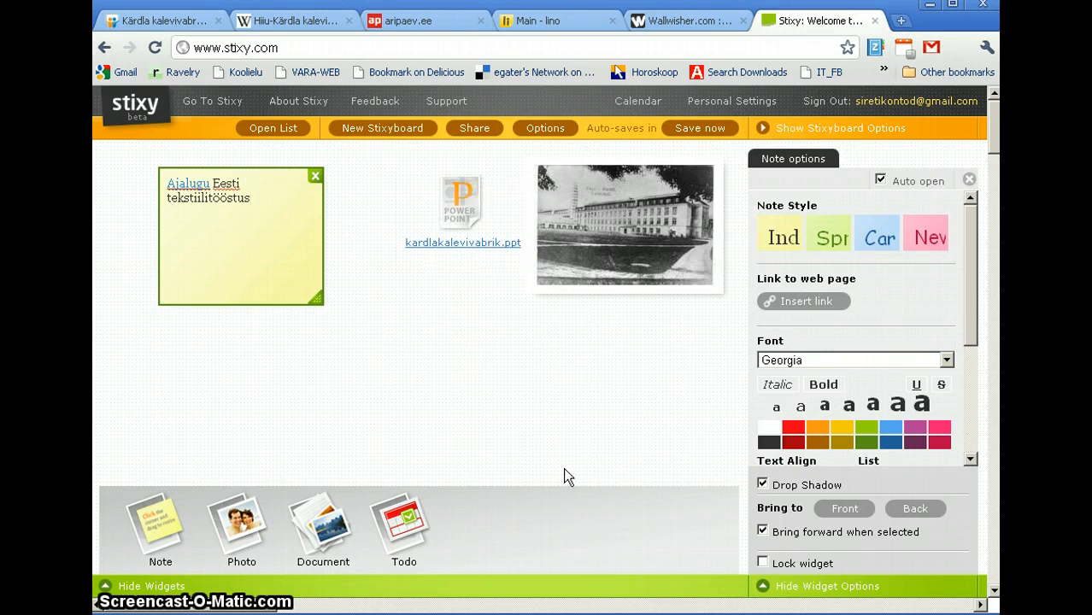
Step: Add a green note under the presentation reading 'Kärdla Kalevivabrik - screencast', copying the slideshare address
drag(154, 515, 437, 357)
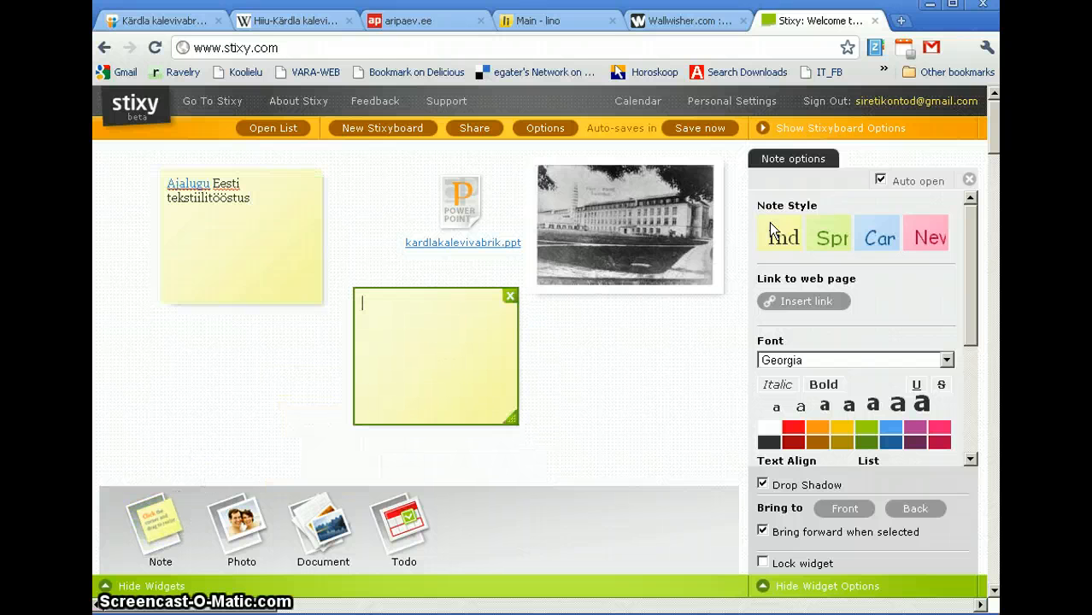
click(837, 236)
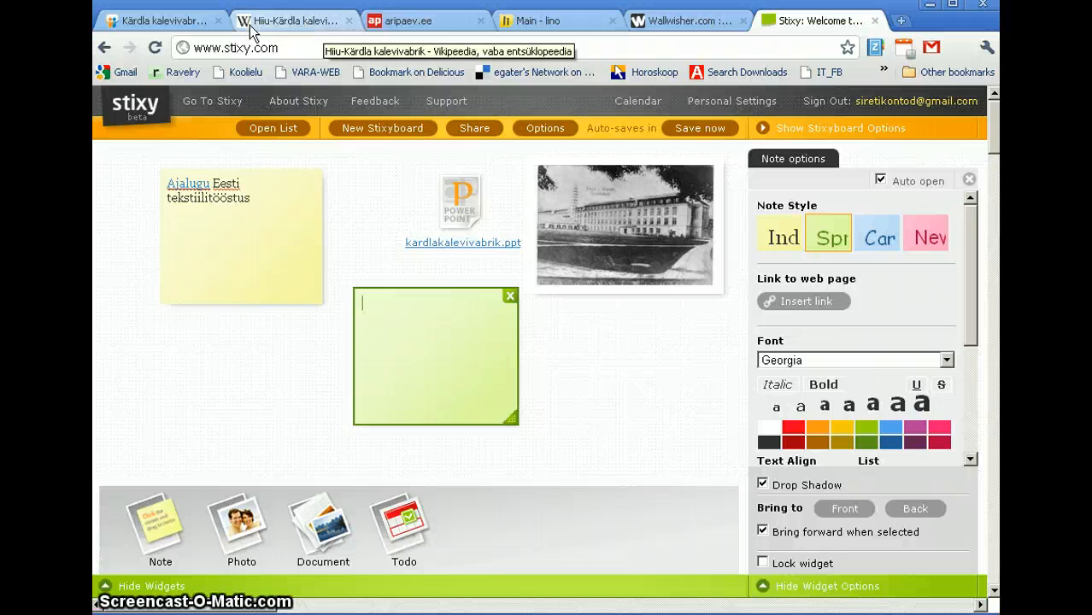
click(162, 19)
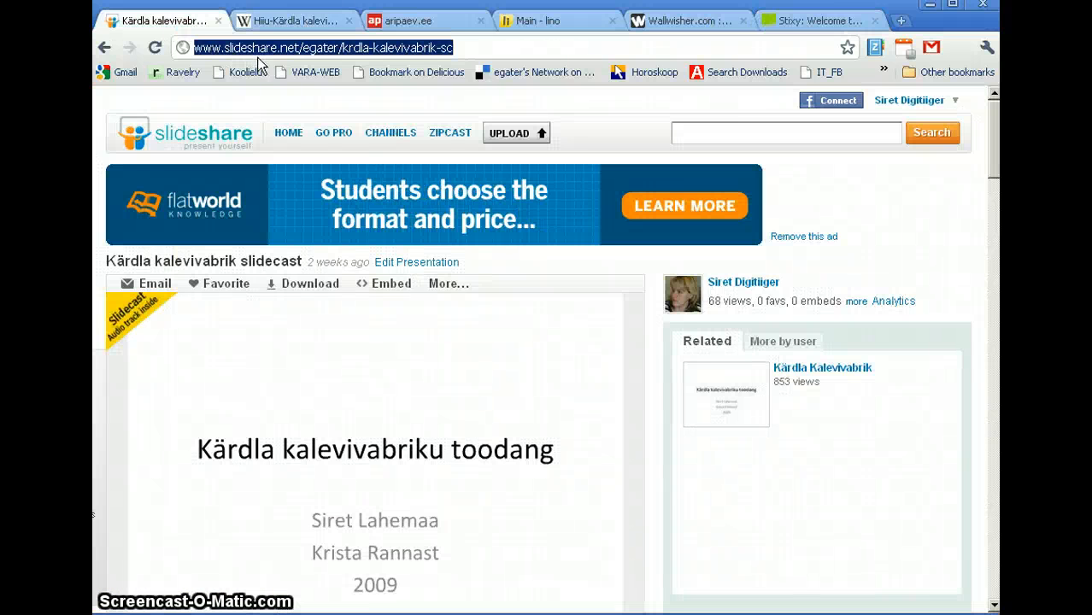
click(773, 23)
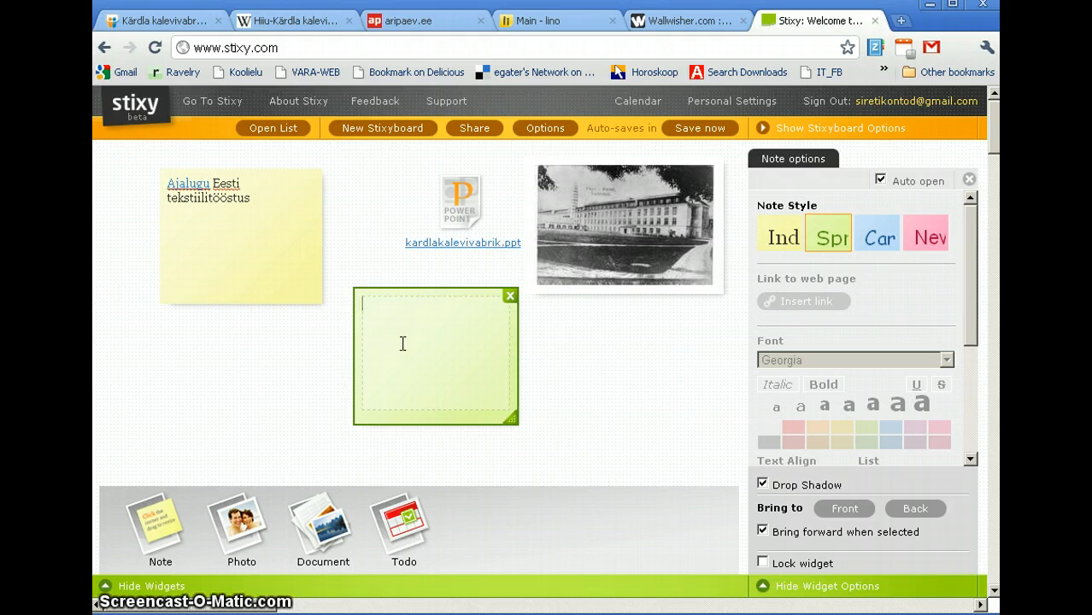
text(ärd)
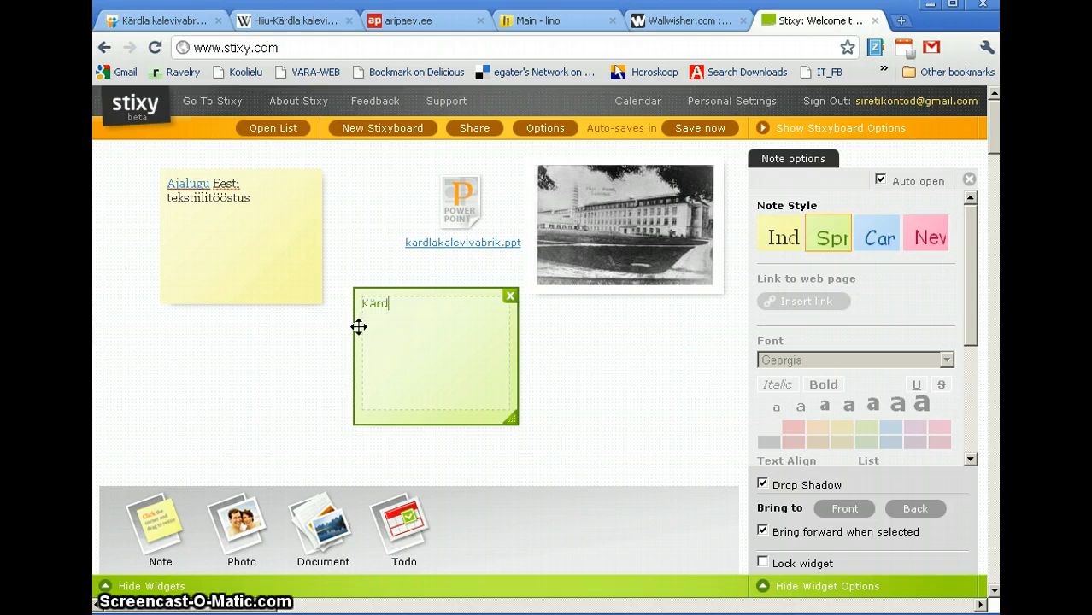
text(la Kalevi)
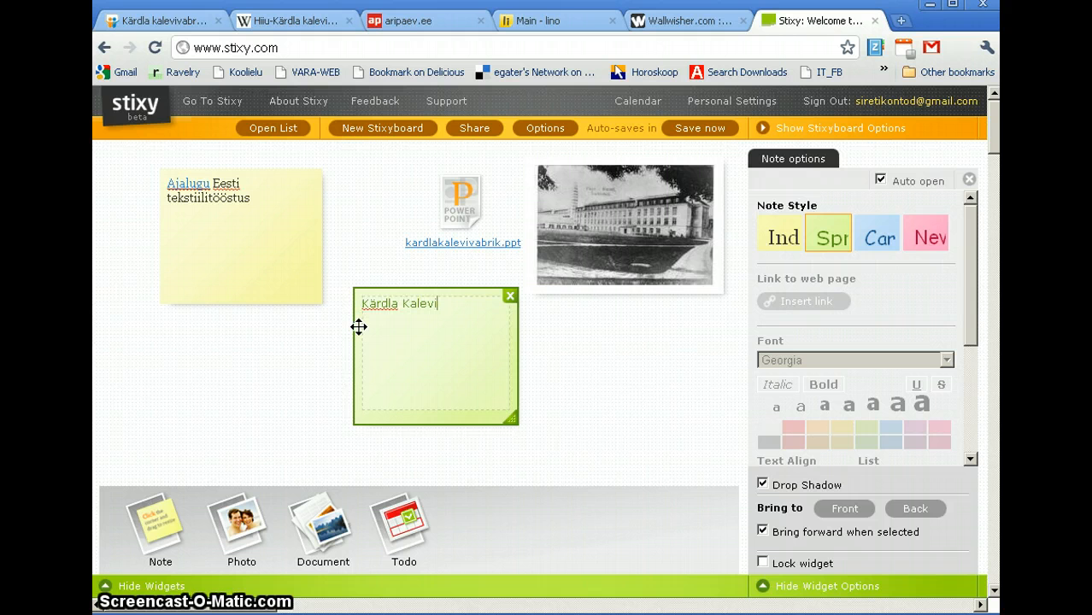
text(vabrik)
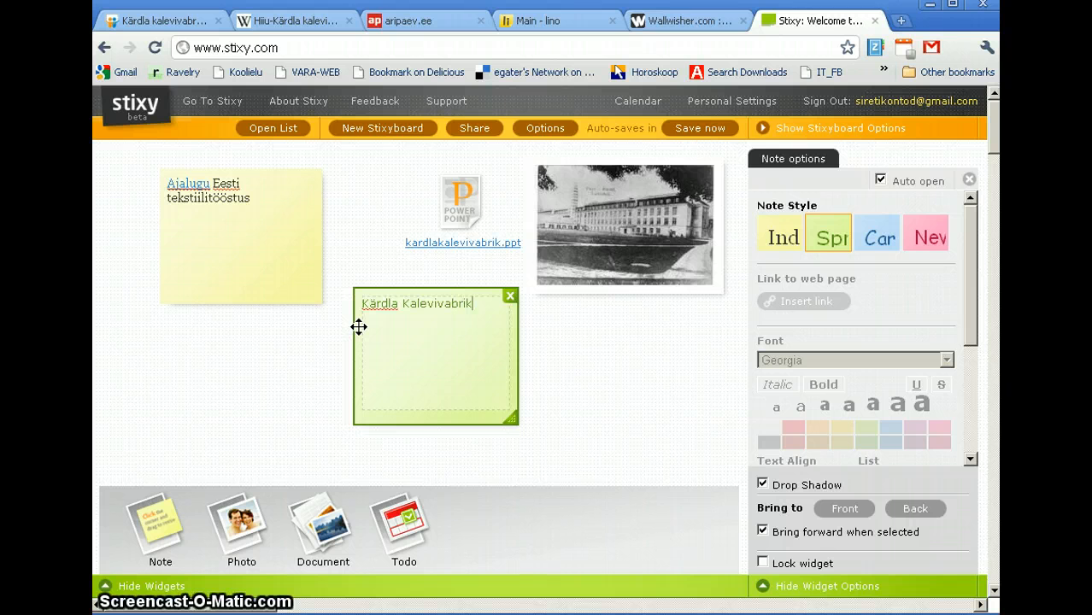
text( - screencast)
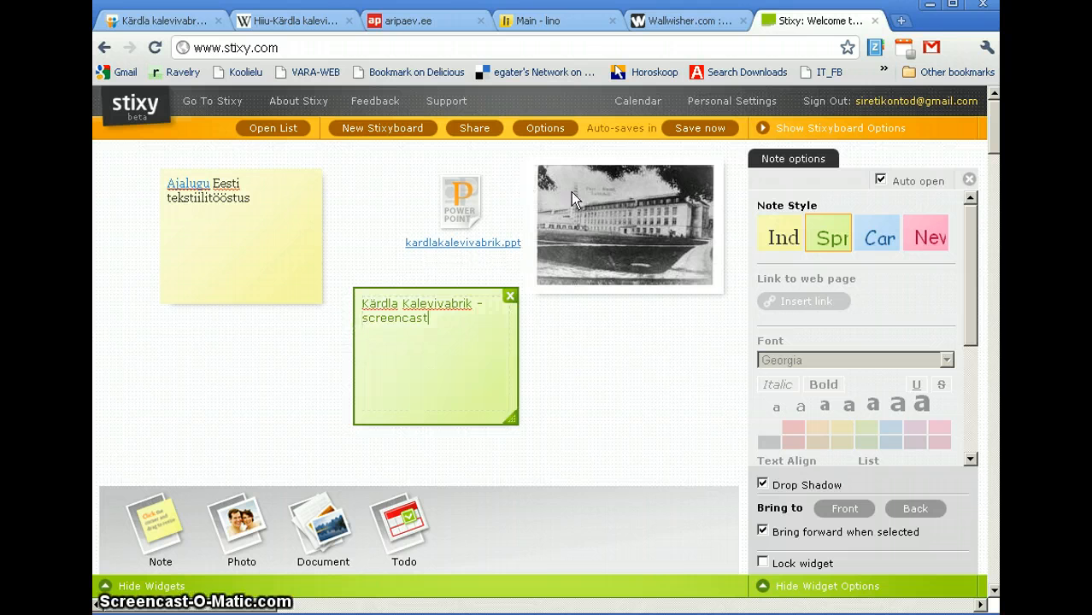
drag(438, 319, 350, 294)
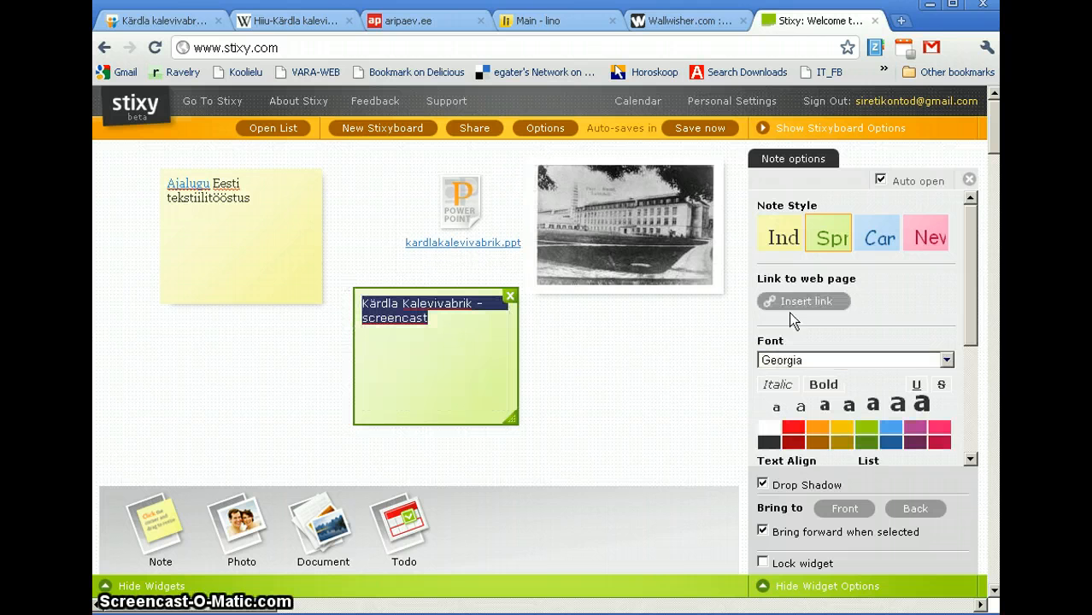
Step: Link the green note's text to the pasted slidecast address and delete the duplicated plain text
click(768, 302)
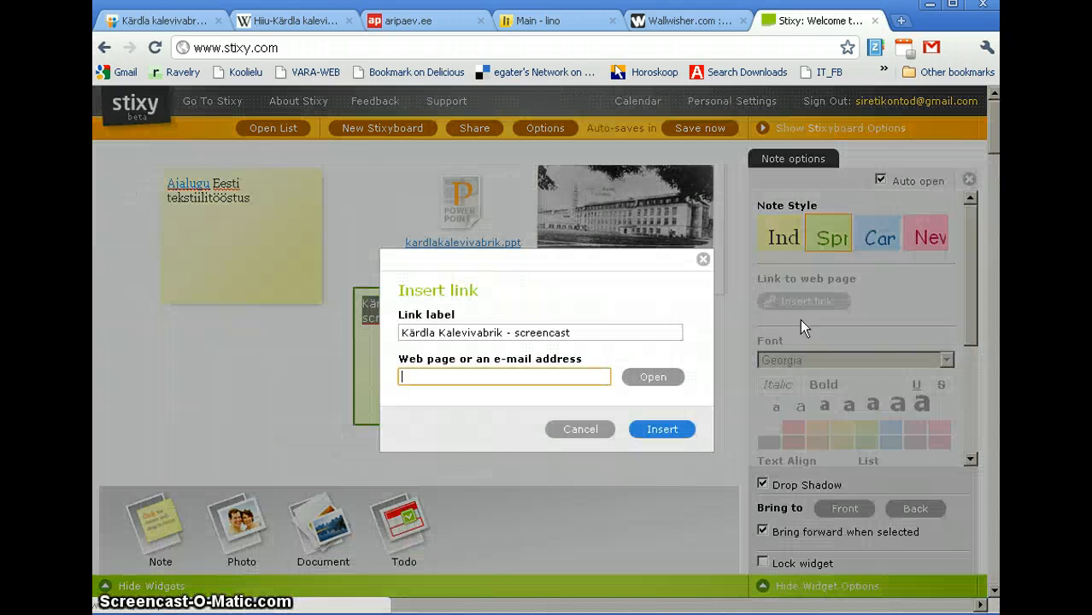
right_click(550, 373)
click(600, 450)
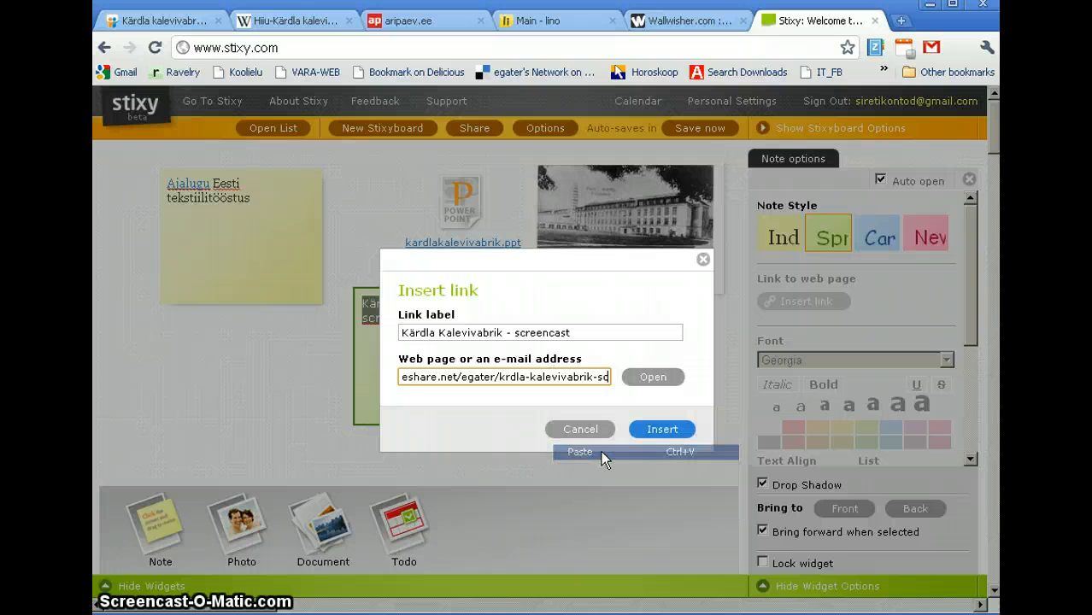
click(663, 430)
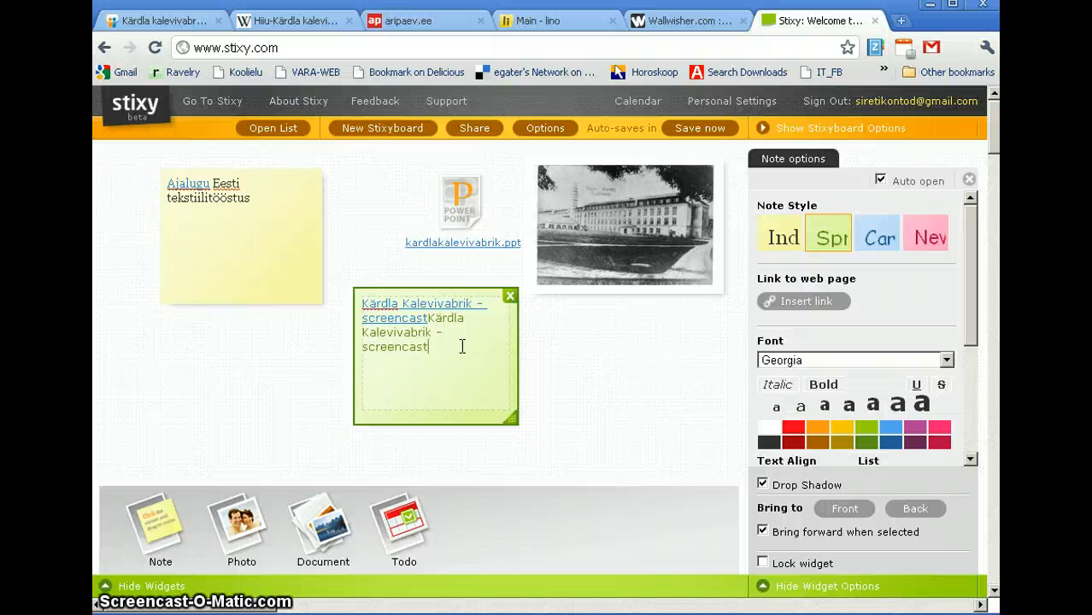
drag(461, 346, 427, 317)
key(BackSpace)
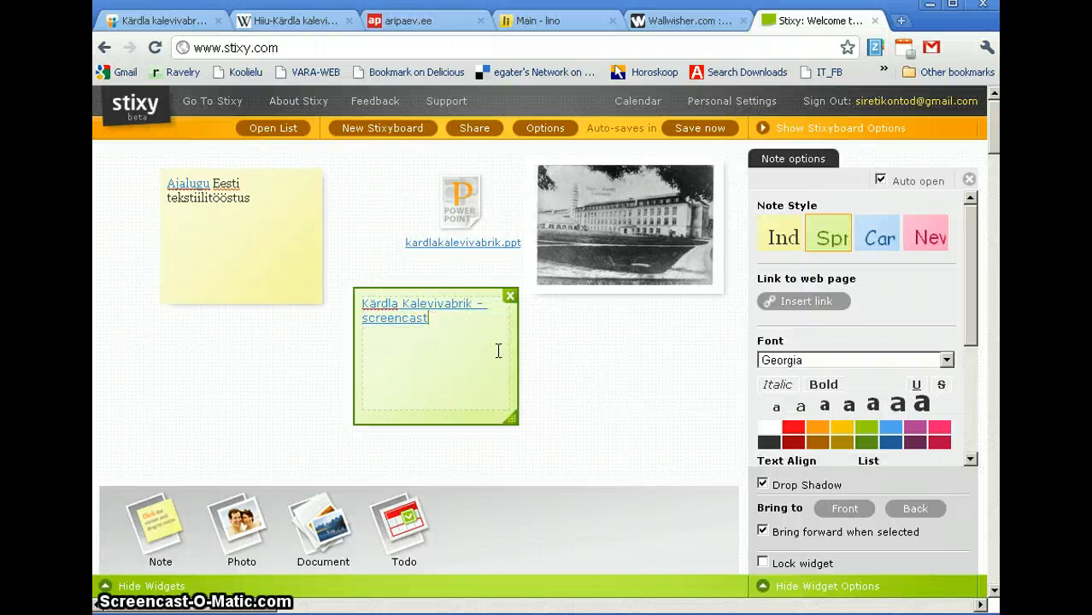
drag(441, 319, 351, 299)
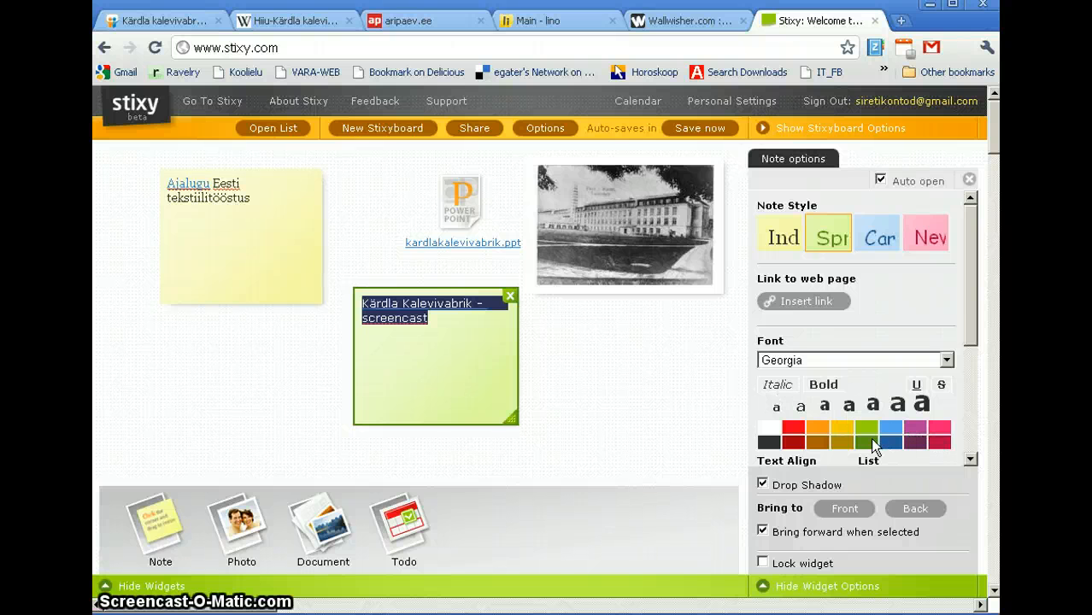
Step: Set the green note's link in Times one size up and widen the note to a single line
click(895, 408)
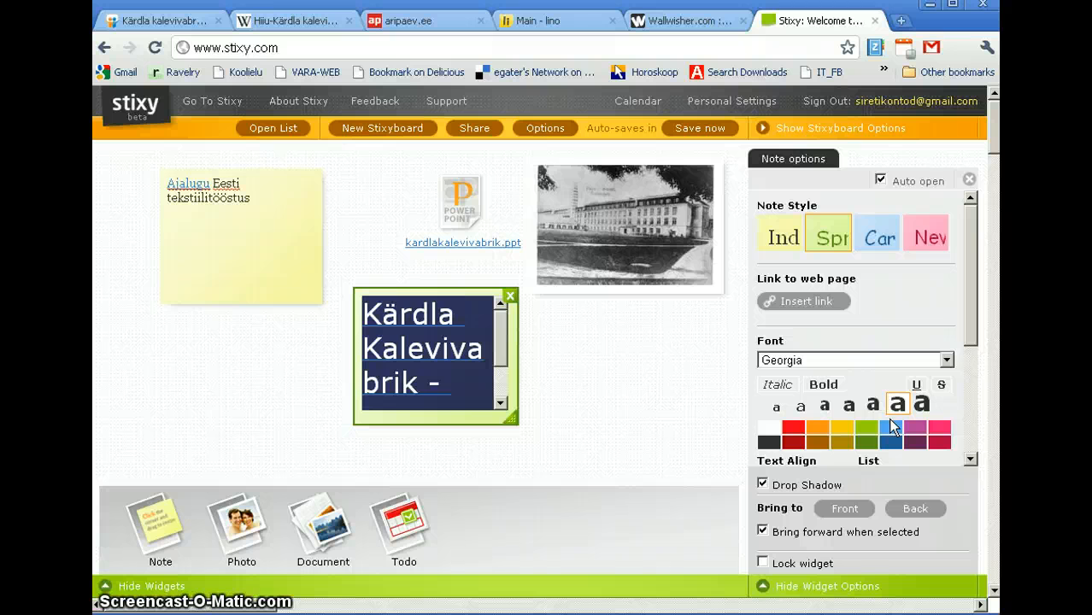
click(848, 405)
click(822, 406)
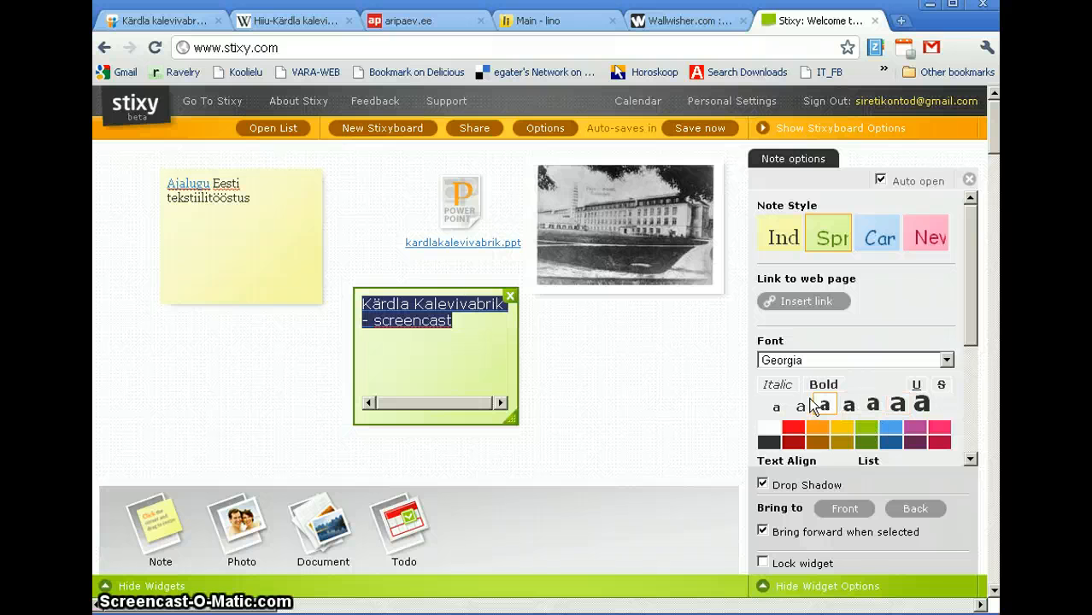
click(876, 362)
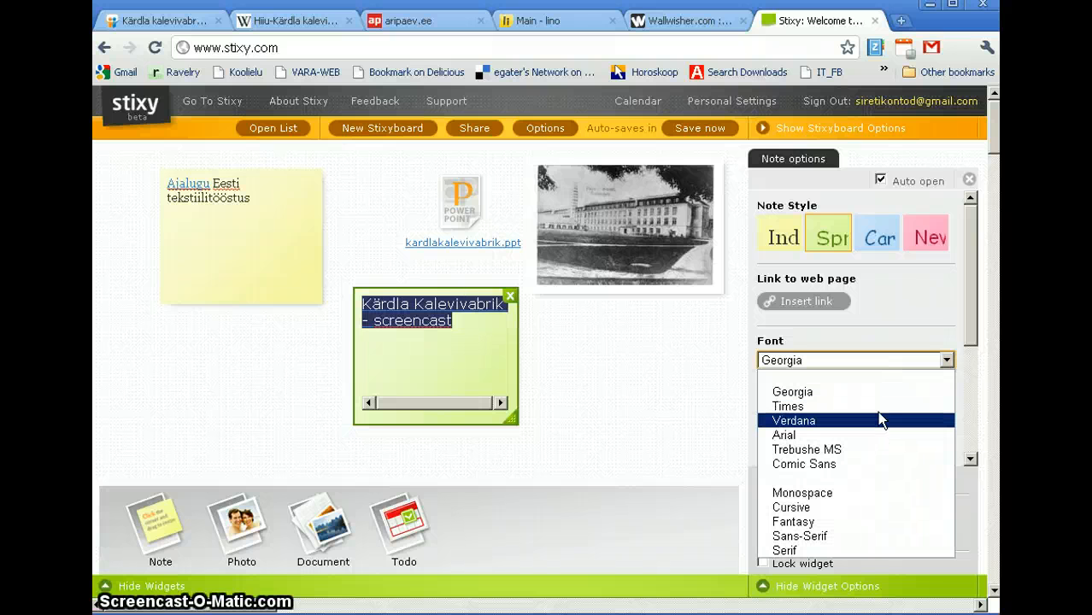
click(876, 406)
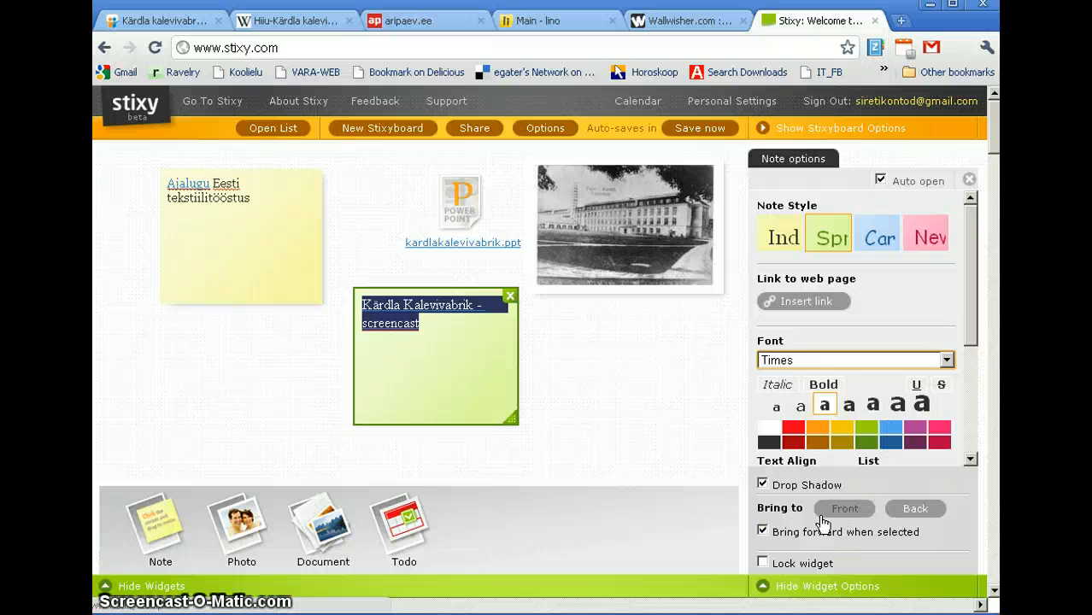
click(847, 407)
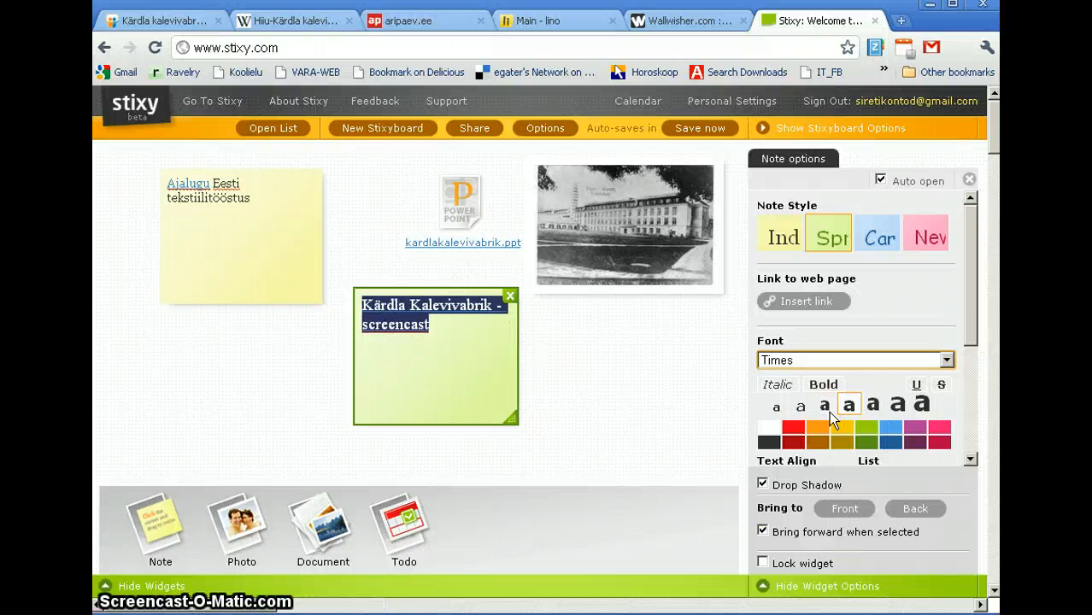
drag(511, 418, 655, 338)
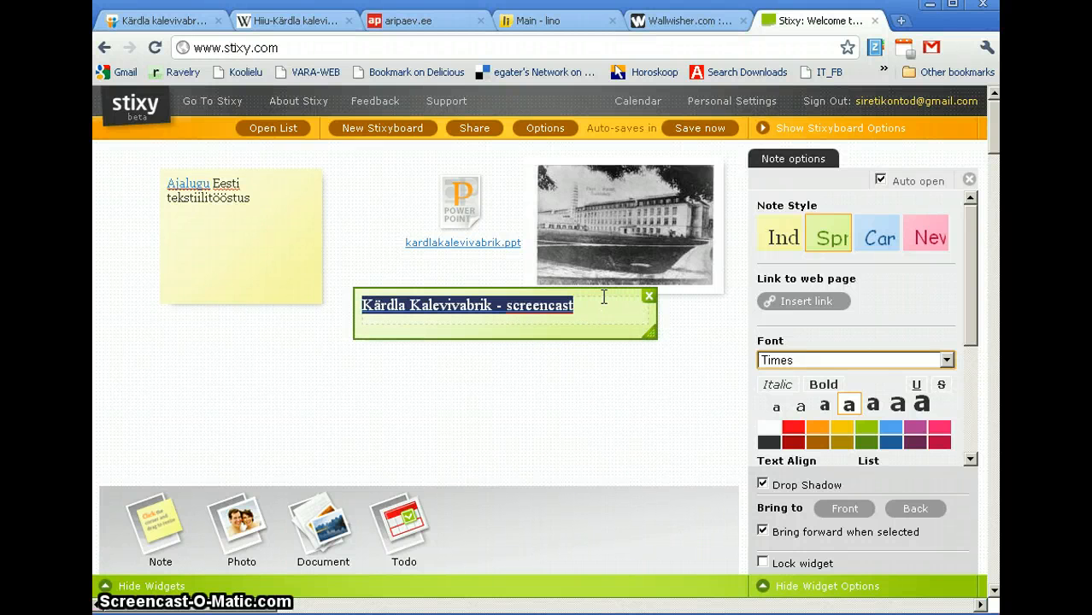
Step: Shift the yellow Ajalugu note slightly right and move the green screencast note directly beneath it
drag(600, 294, 673, 324)
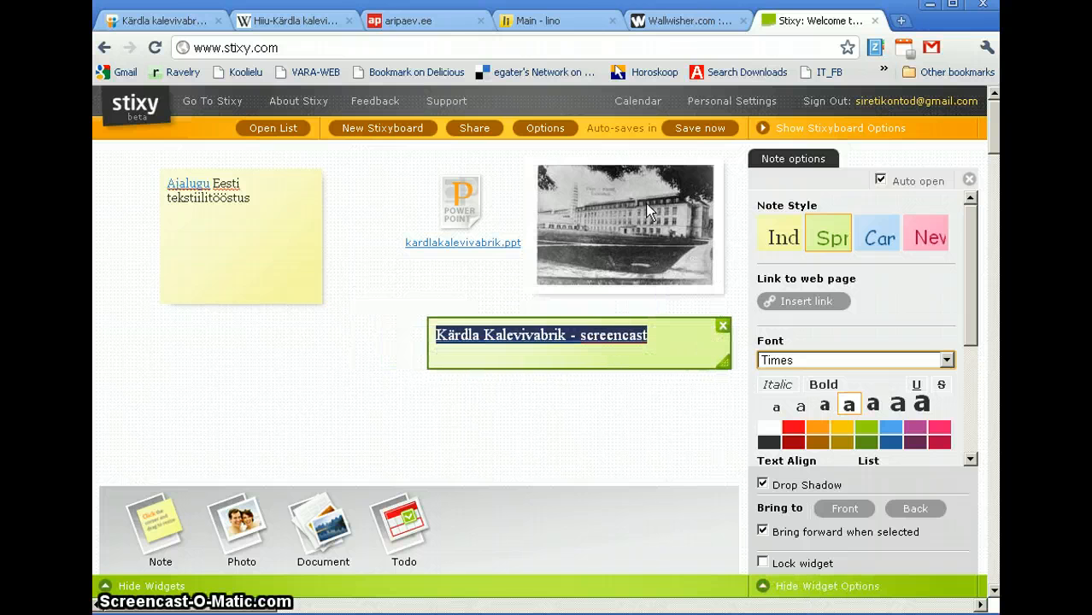
click(574, 266)
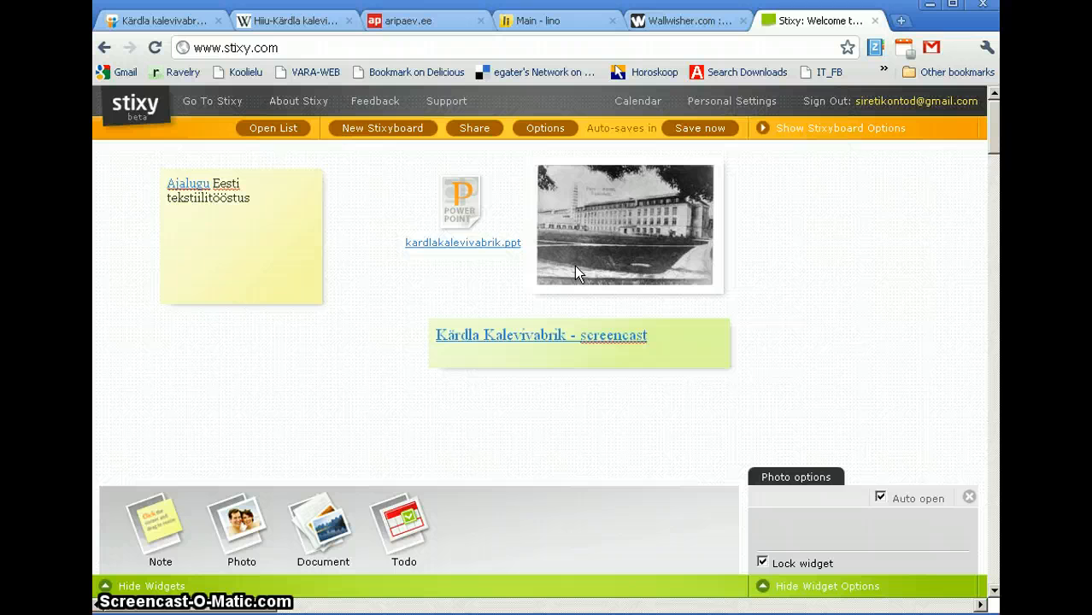
click(471, 230)
click(272, 249)
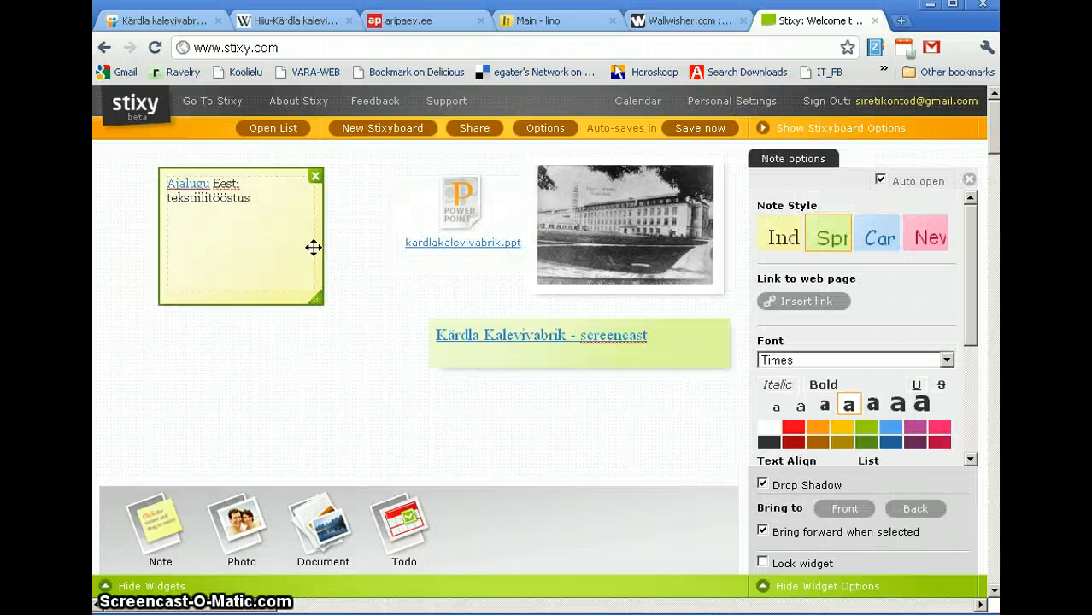
drag(311, 246, 387, 246)
click(652, 257)
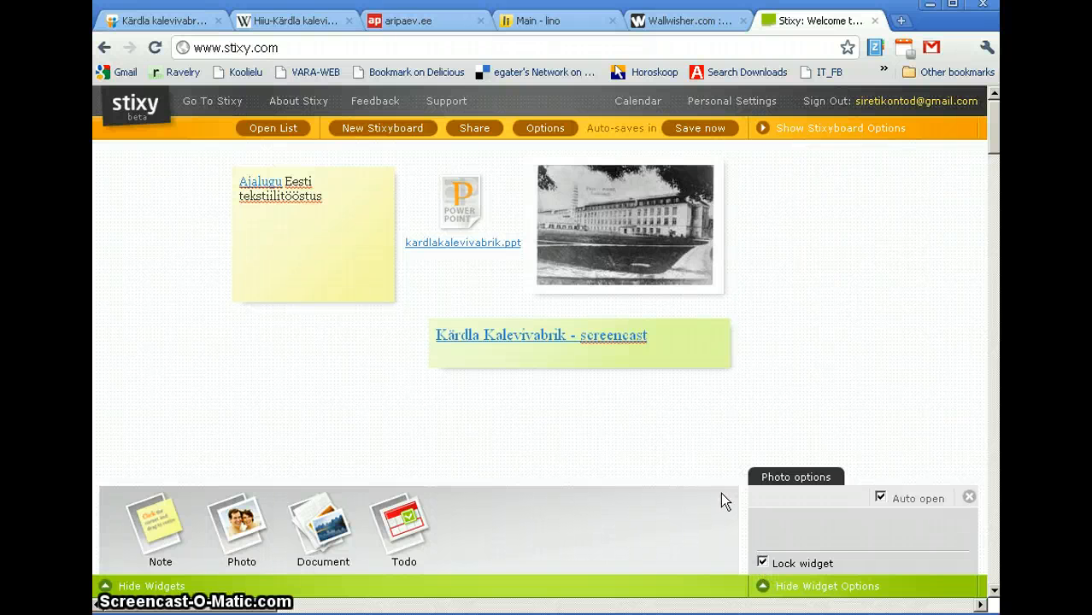
click(567, 364)
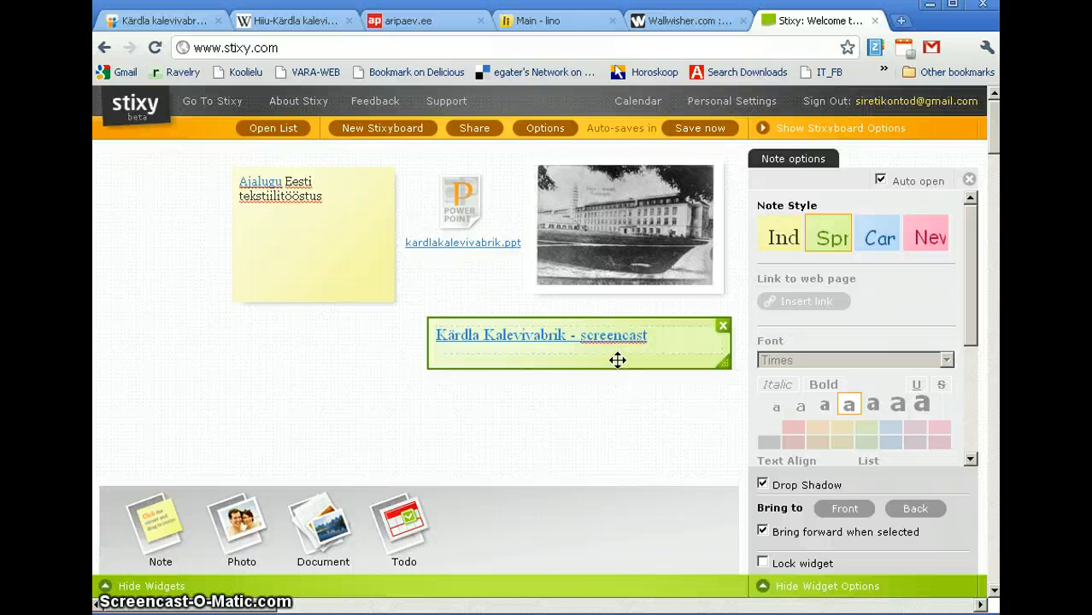
drag(617, 359, 426, 357)
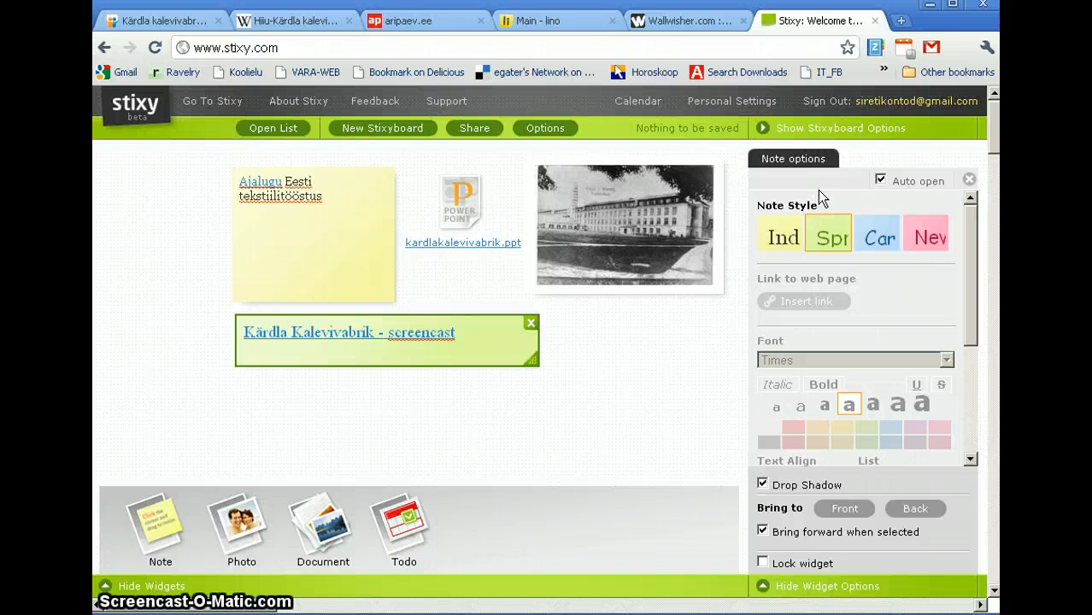
Step: Display the board options panel showing tags, description and public web access
click(770, 135)
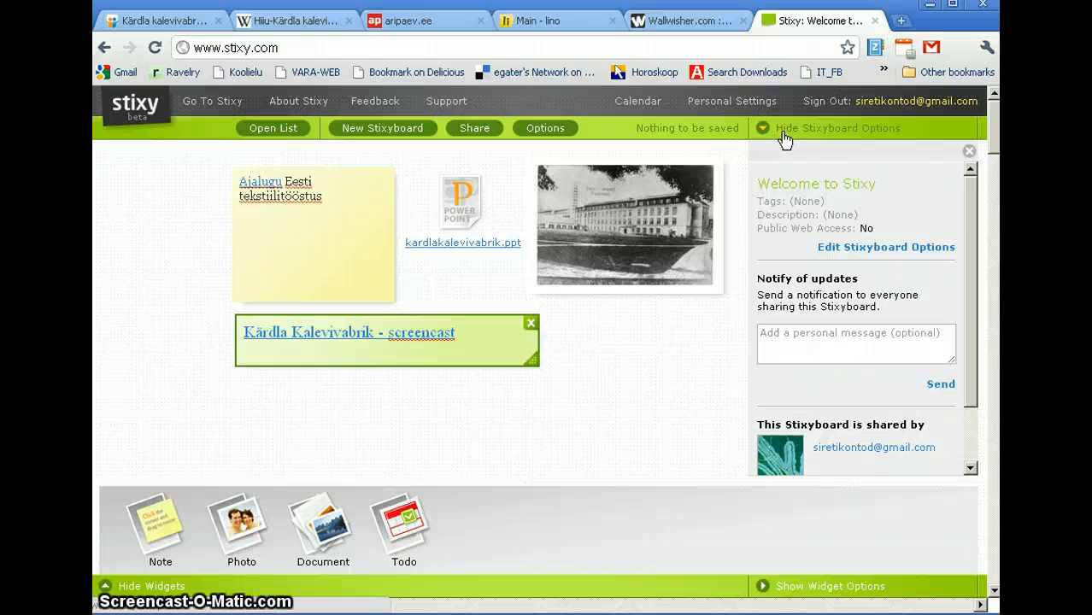
click(773, 137)
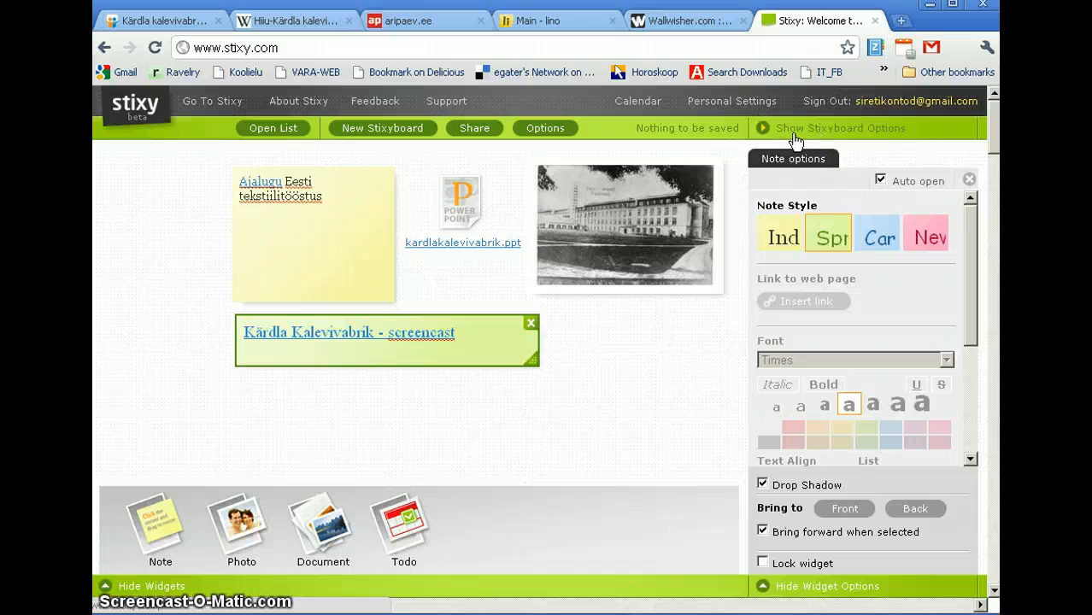
click(766, 132)
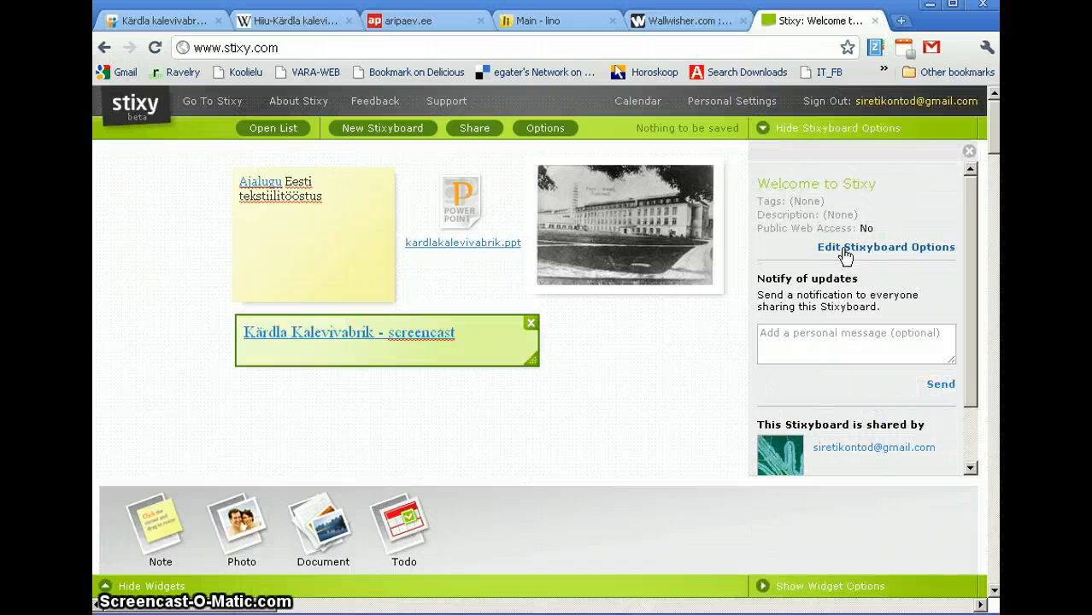
Step: Change the board title to 'Kärdla kalevivabrik' in the Stixyboard options
click(845, 248)
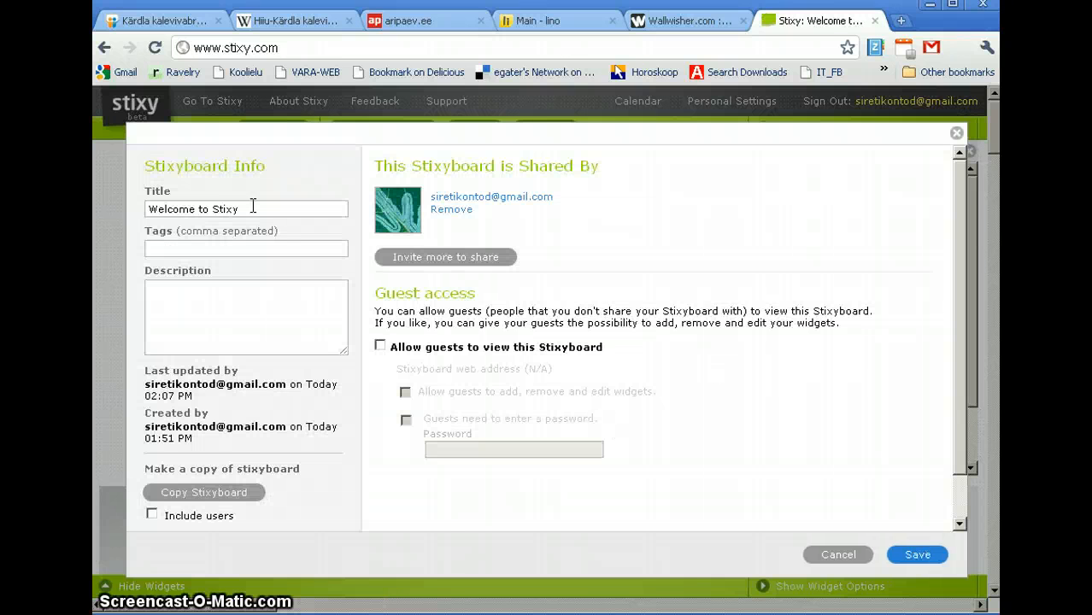
drag(252, 209, 129, 209)
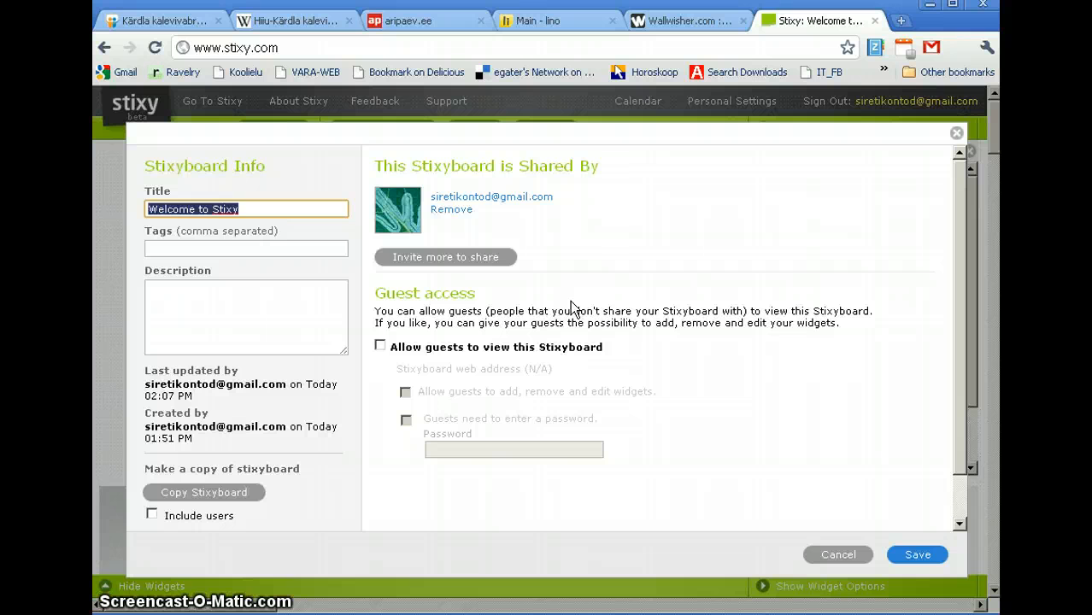
text(Kär)
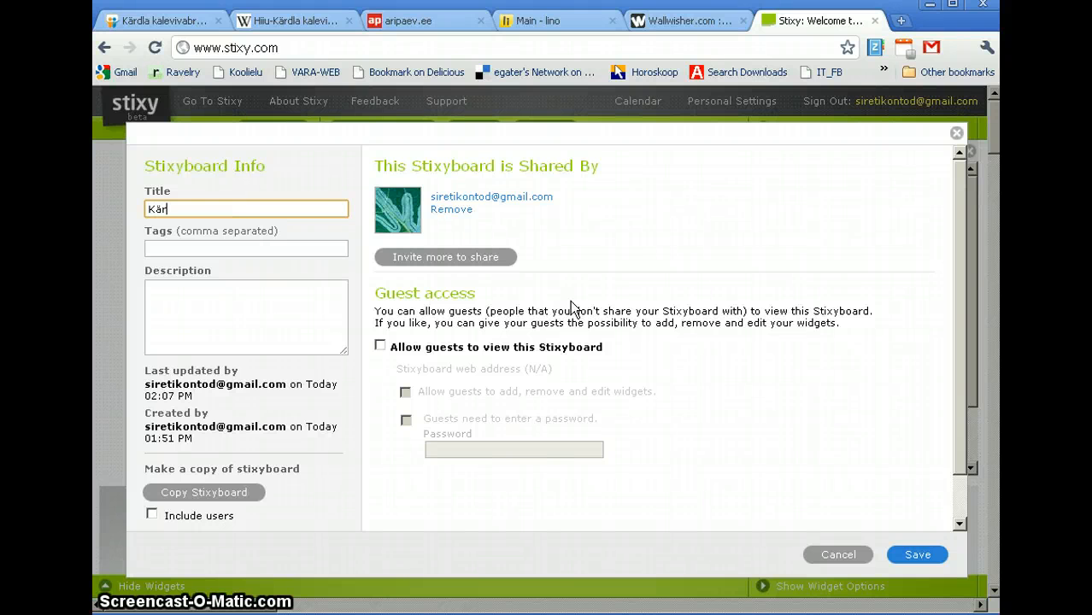
text(dla kalevivabrik)
click(329, 260)
Step: Add tags hiiumaa, kalevivabrik, ajalugu and the description 'Kärdla kalevivabriku ajalugu'
click(330, 248)
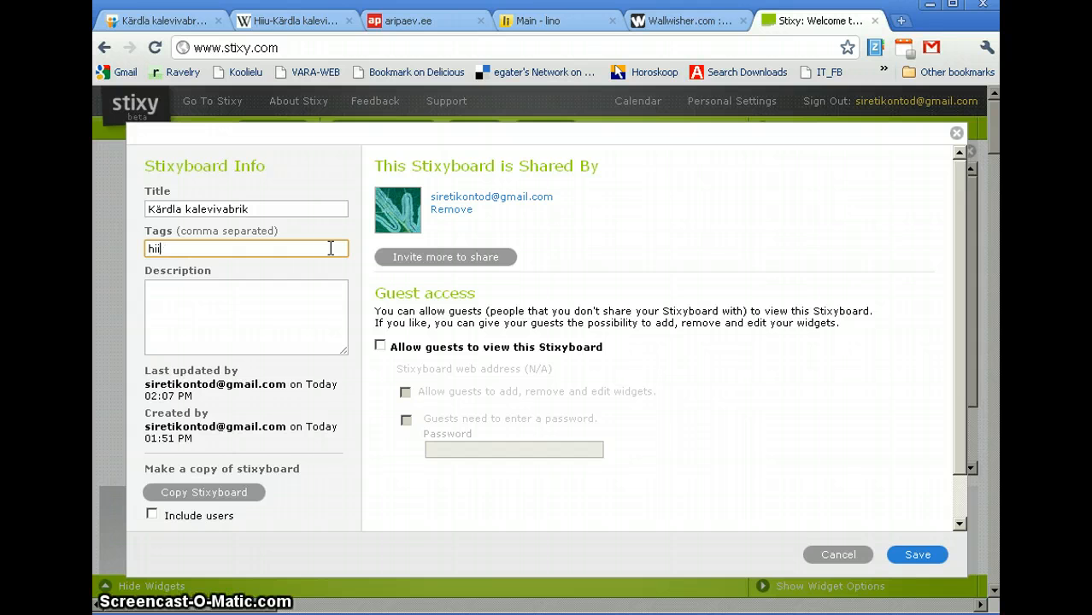
text(hiiumaa)
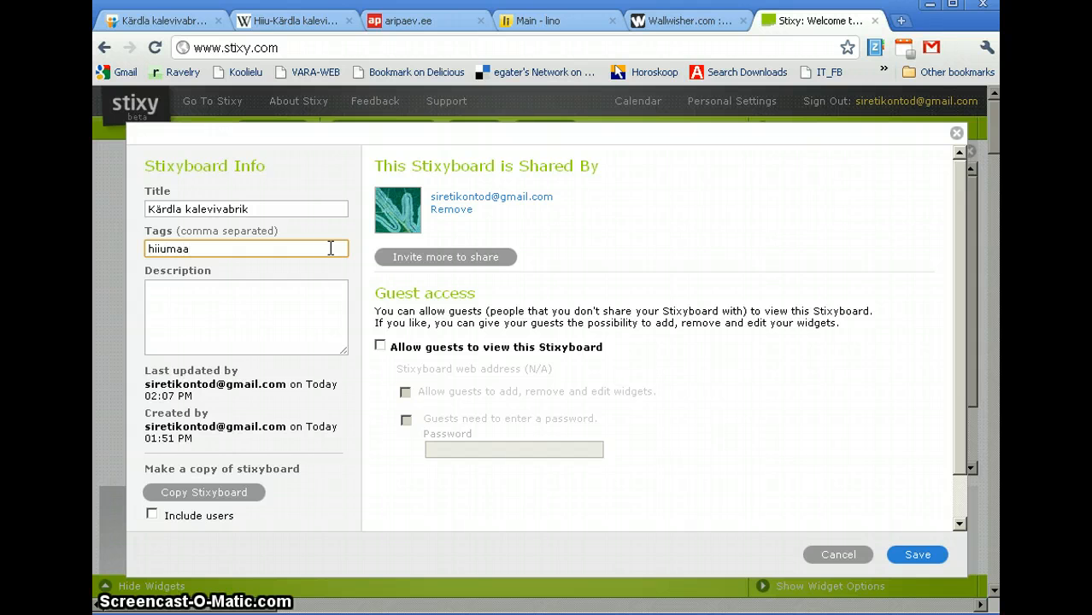
text( kaleviva)
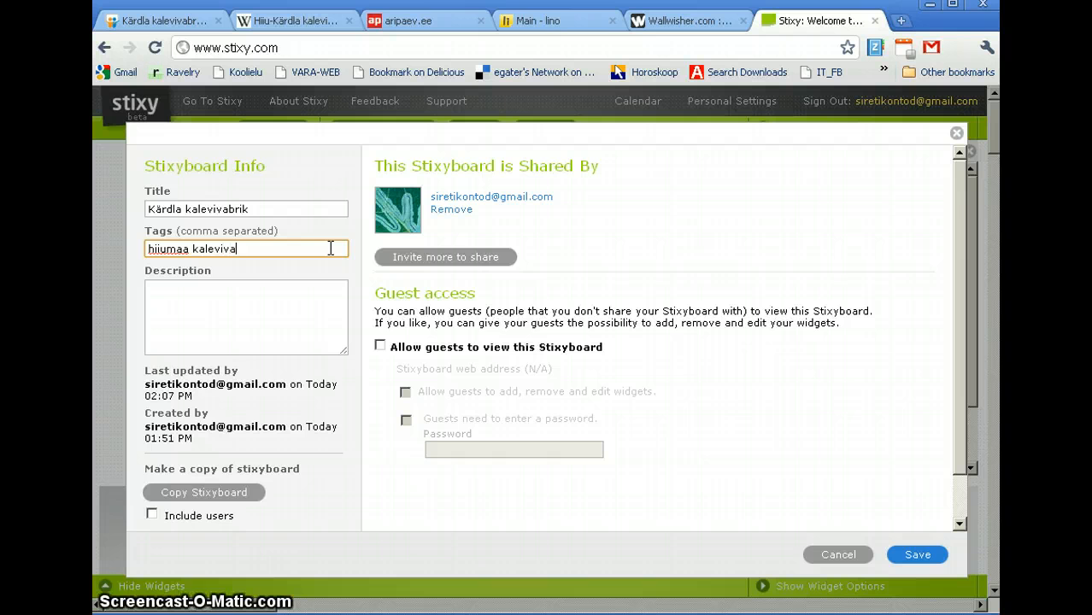
text(brik ajal)
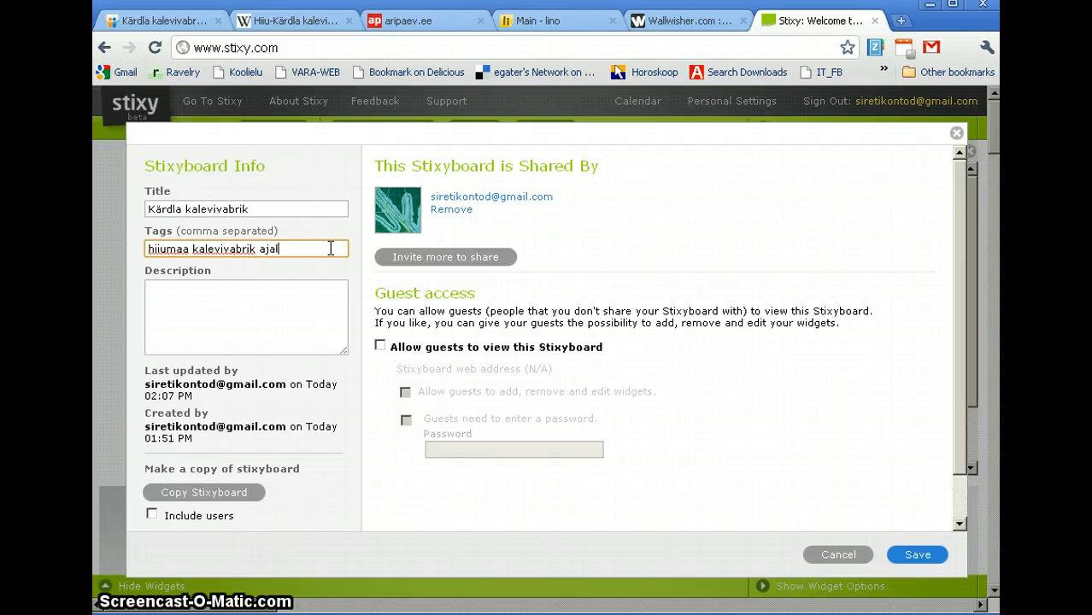
text(ugu)
key(Left)
key(Left)
key(Left)
key(Left)
key(Left)
key(Left)
key(Left)
key(Left)
key(Left)
key(Left)
key(Left)
key(Left)
key(Left)
key(Left)
key(Left)
key(Left)
key(Left)
key(Left)
key(Left)
key(Left)
text(, )
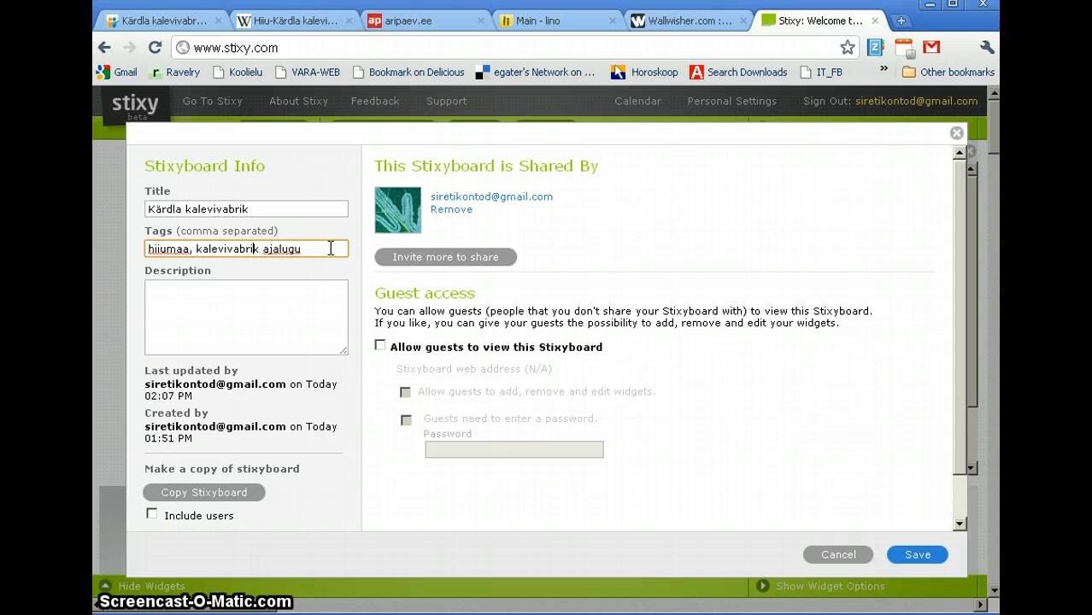
text(,)
key(Tab)
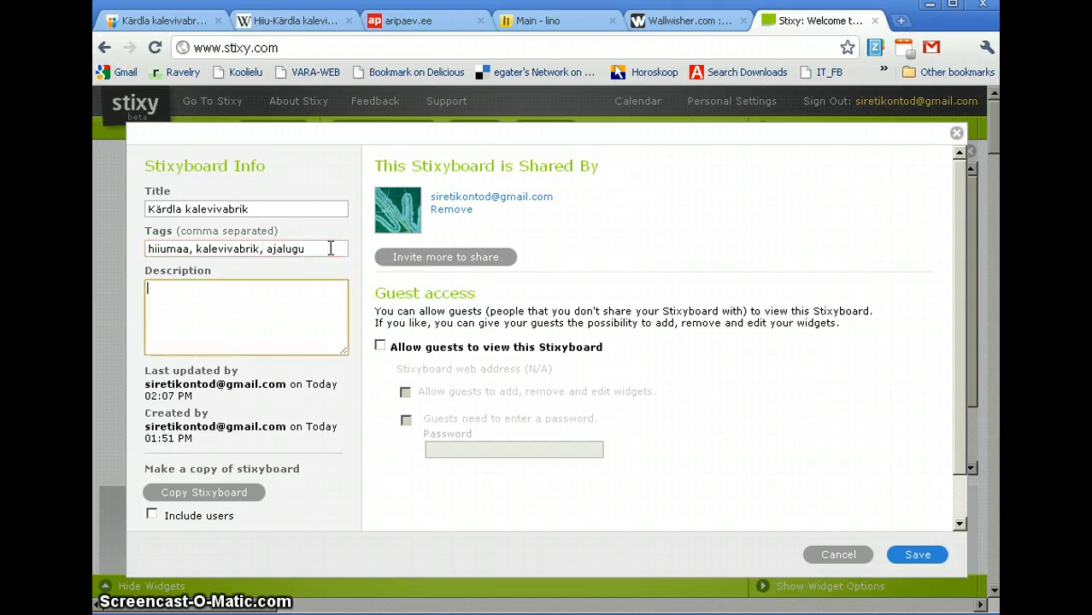
text(Kärdl)
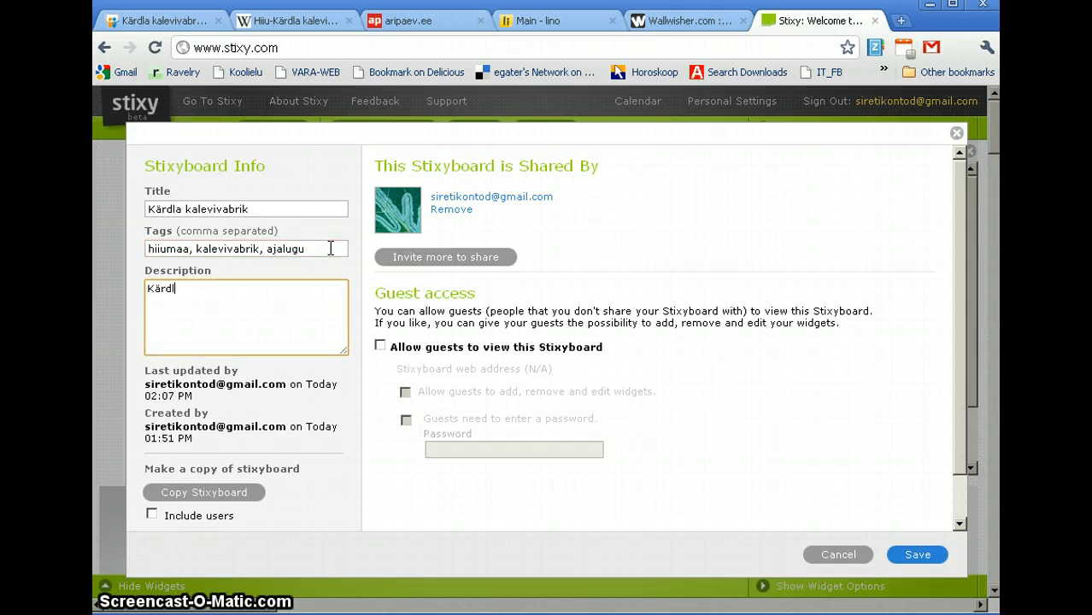
text(a kalevivabriku ajalu)
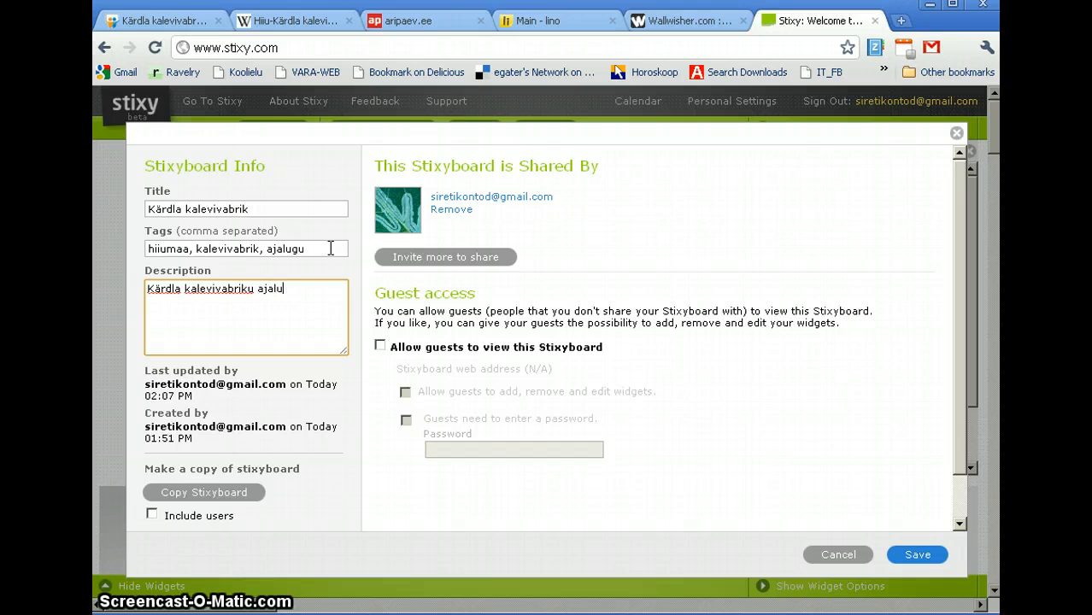
text(gu)
Step: Enable guest viewing of the board, try the e-mail guest link option, then return to board settings
click(380, 345)
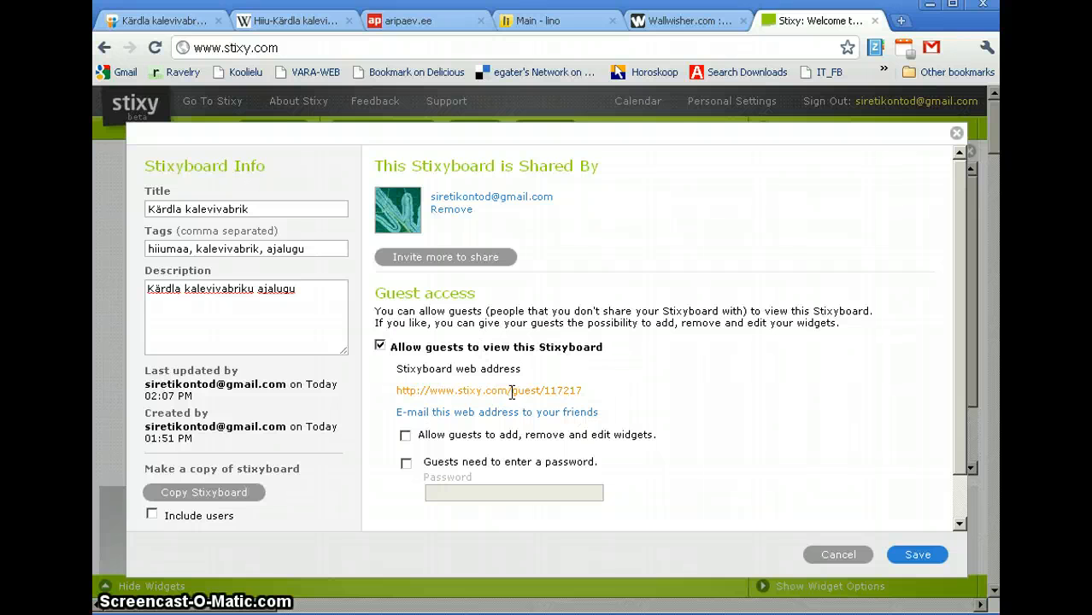
click(565, 415)
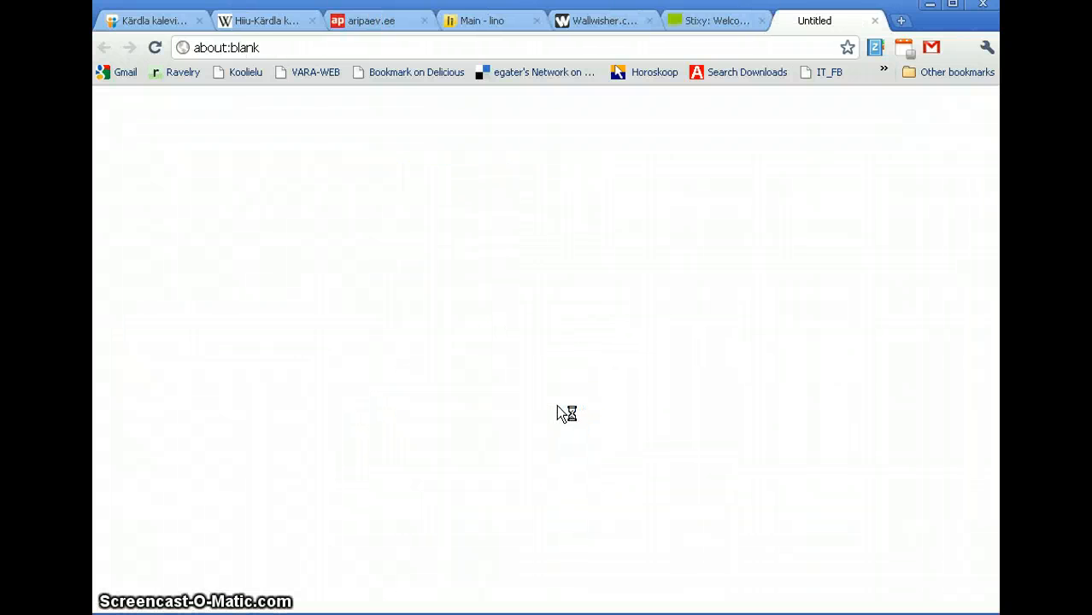
click(723, 24)
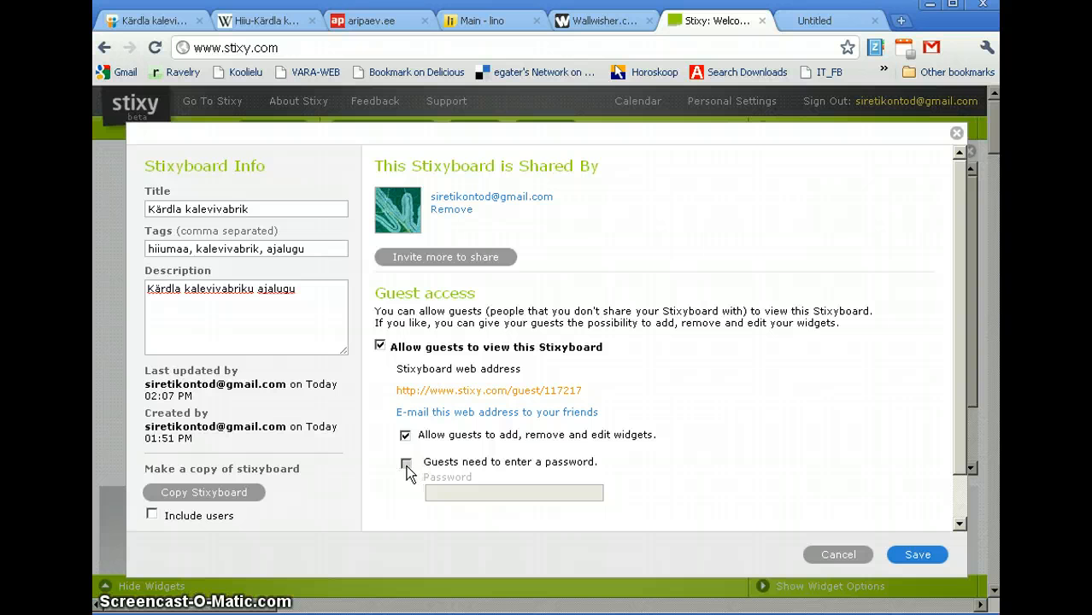
Step: Require guests to enter a password, set the guest password, save, then visit the Wallwisher and lino pages
click(405, 464)
click(460, 493)
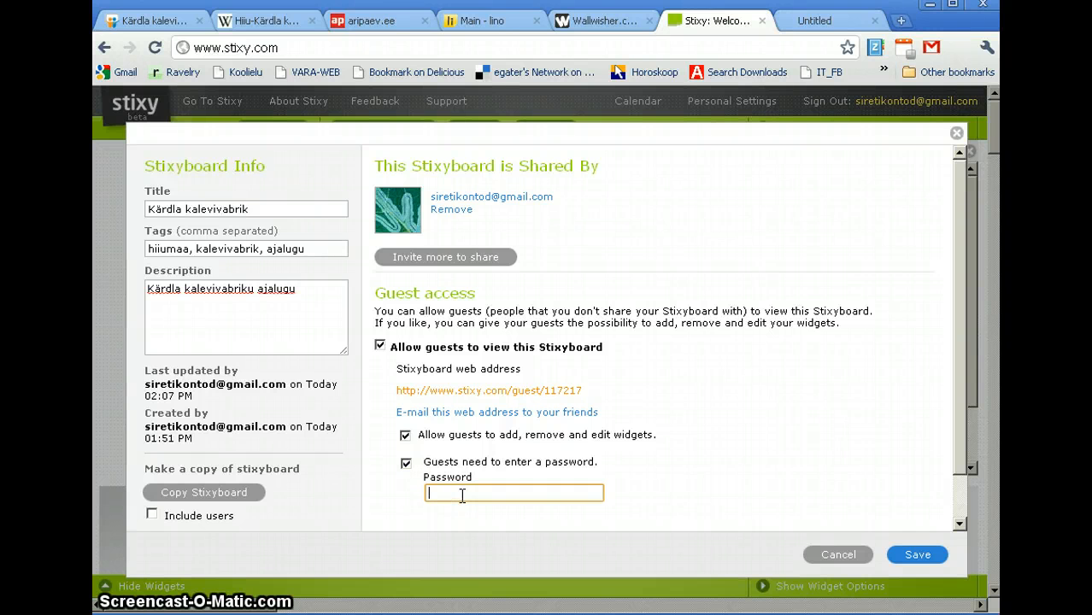
click(914, 556)
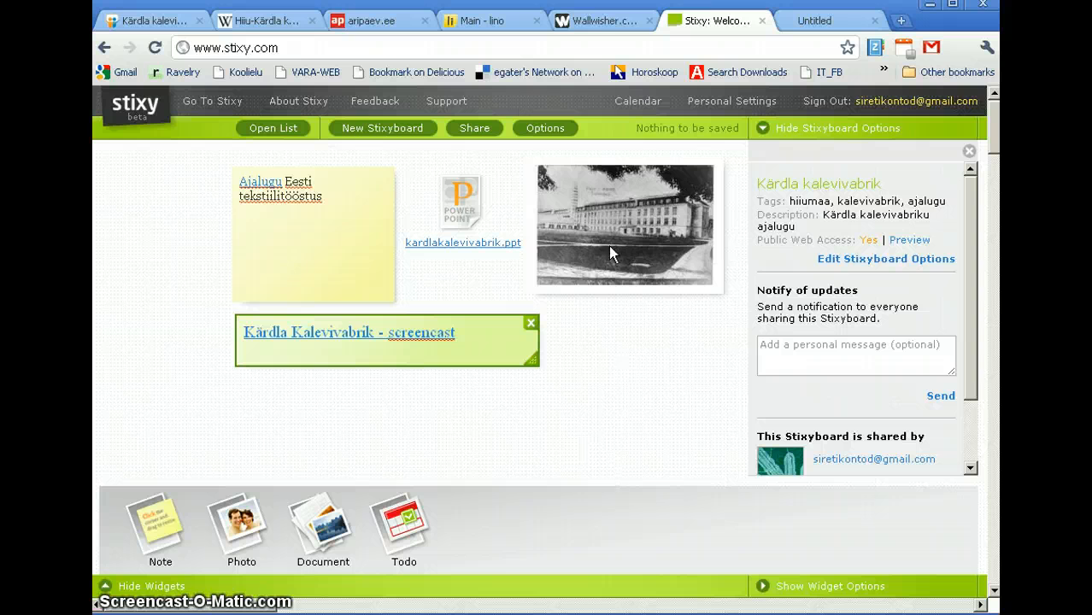
click(602, 21)
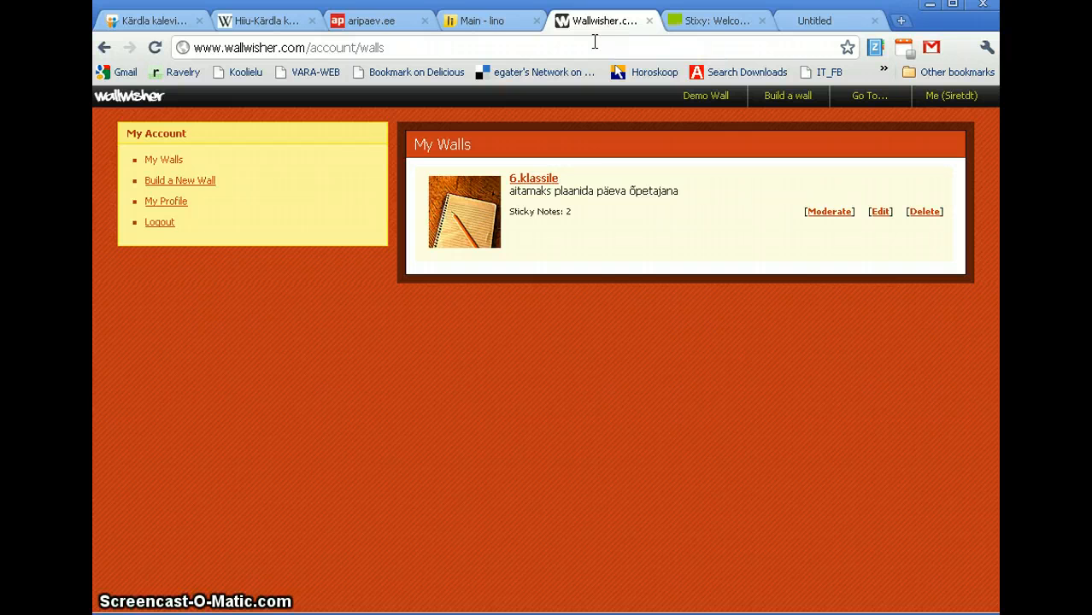
click(490, 29)
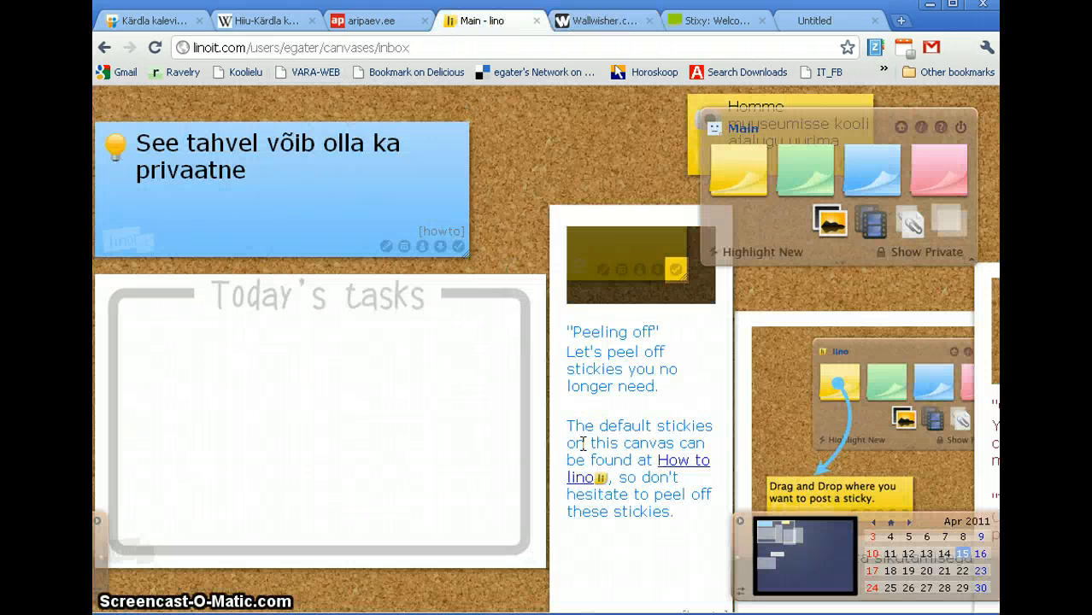
drag(475, 600, 543, 609)
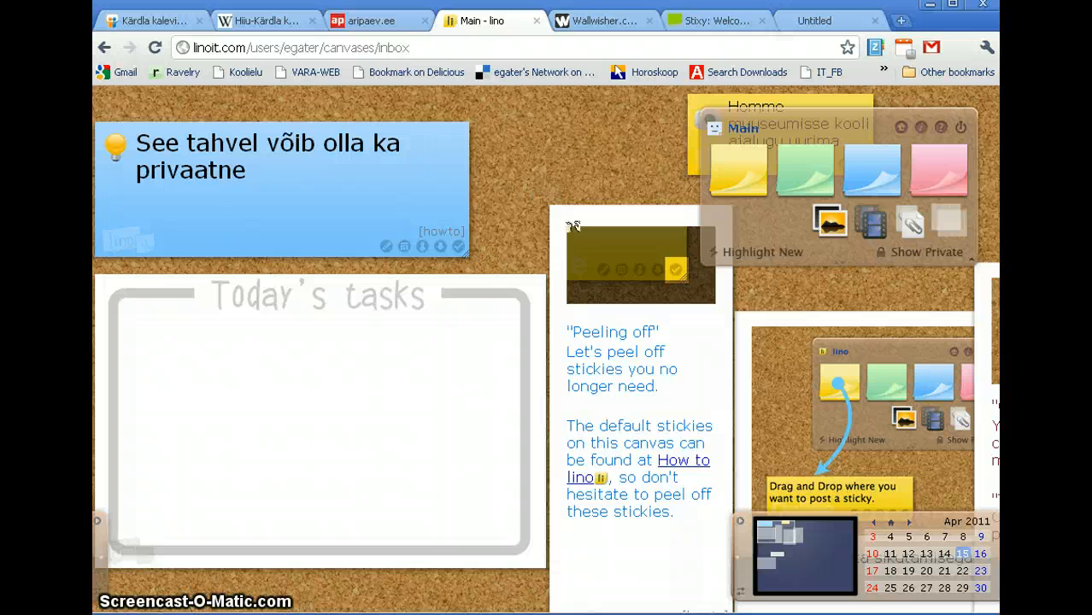